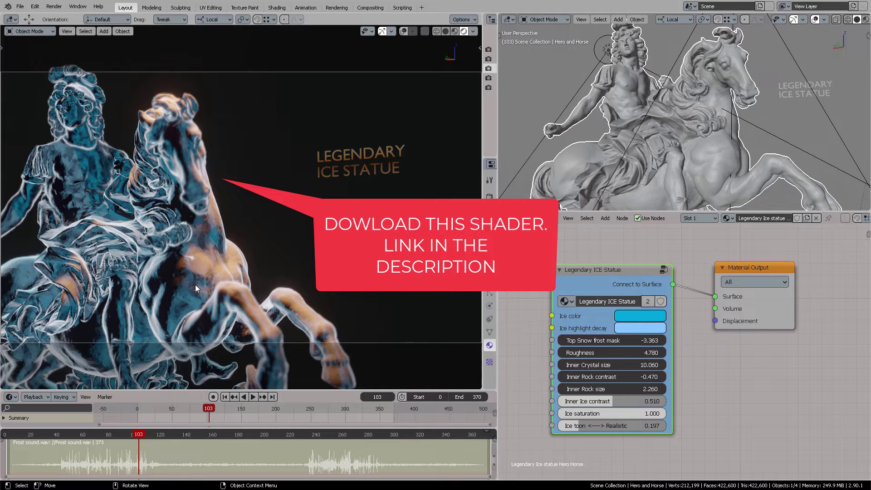
# Apply smooth shading to the horse-and-rider statue.
pyautogui.rightClick(204, 263)
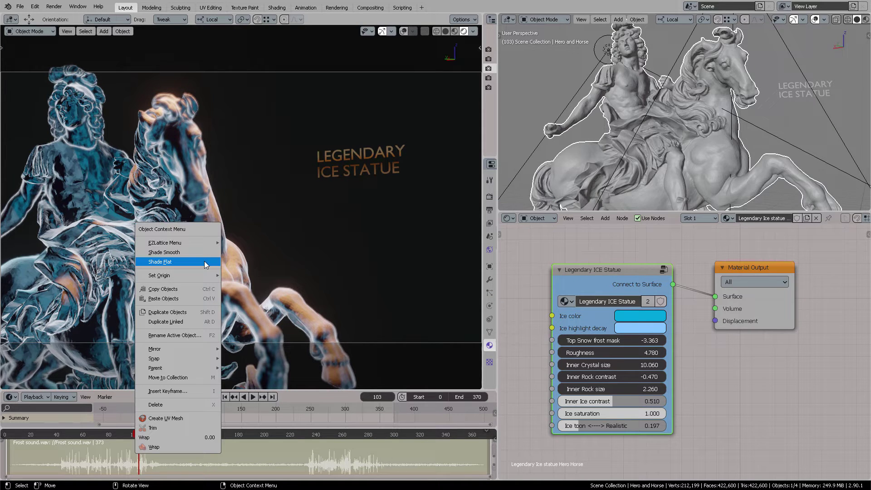
pyautogui.click(173, 253)
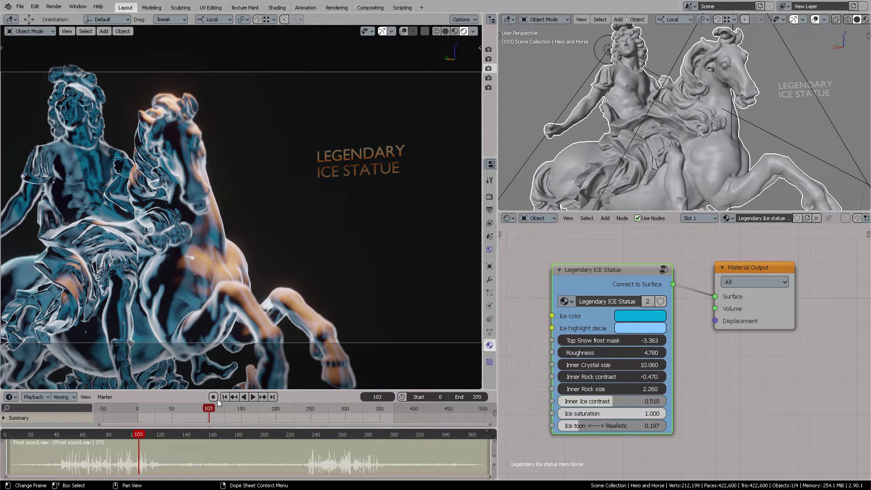
# Play the statue animation from frame 0, pausing at frame 75 and stopping at frame 345.
pyautogui.click(229, 397)
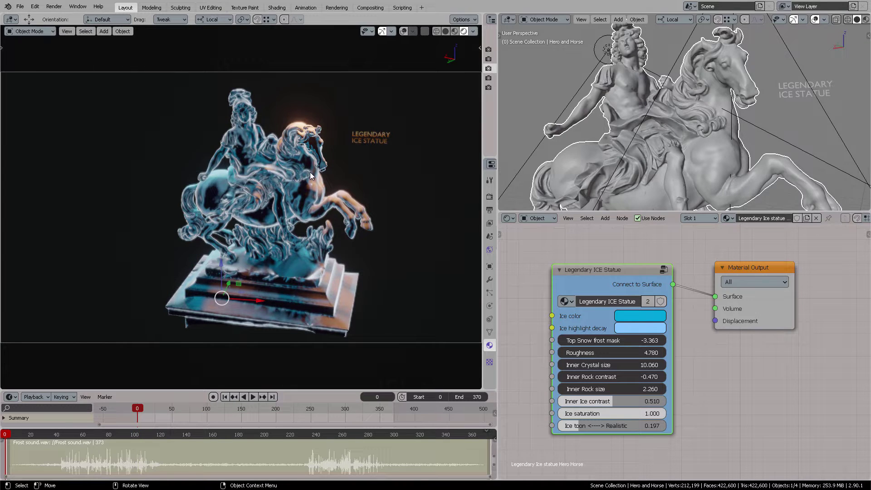
pyautogui.press('space')
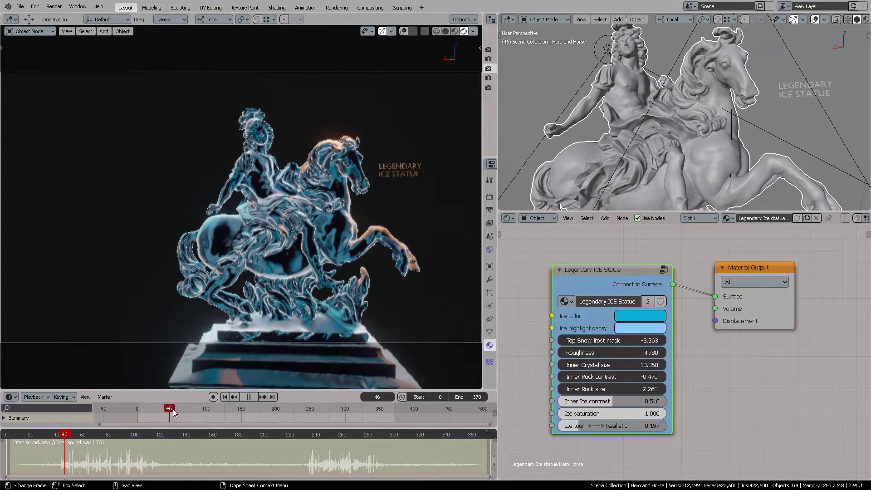
pyautogui.press('space')
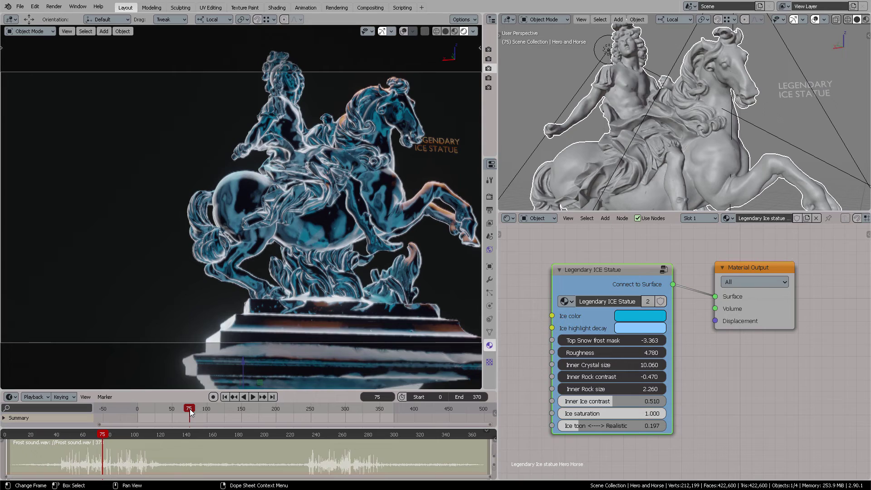
pyautogui.press('space')
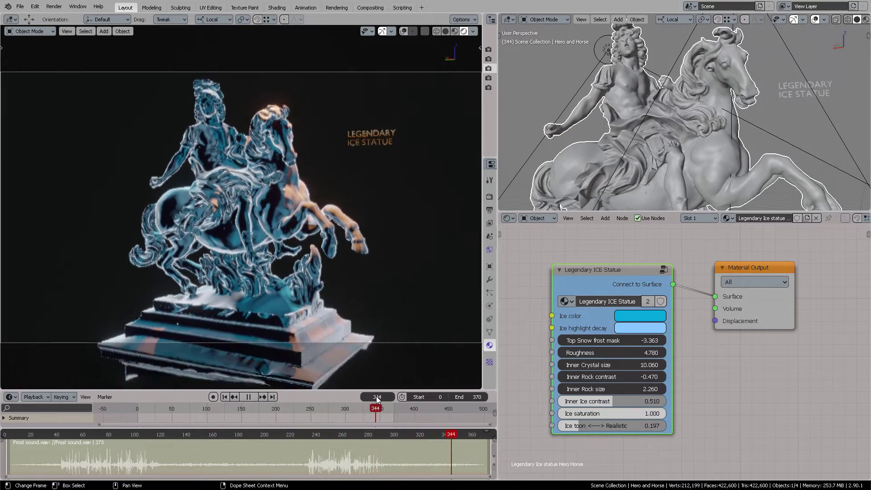
pyautogui.press('space')
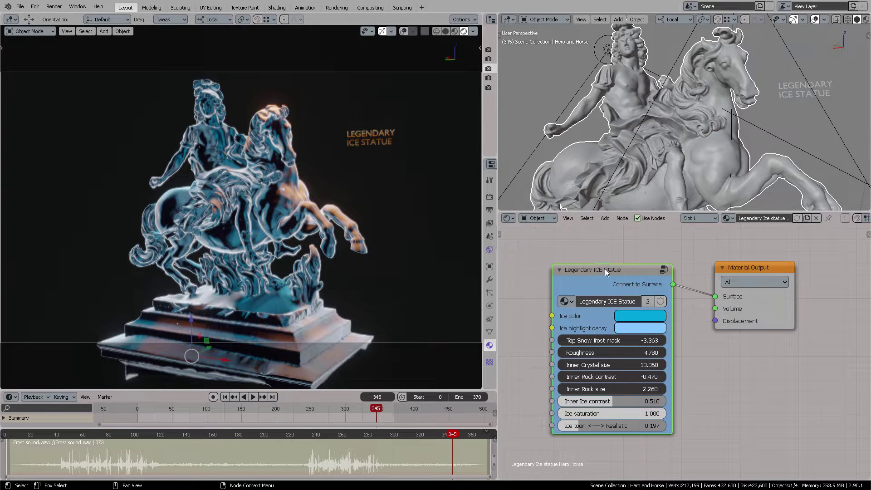
# Shift the Legendary ICE Statue group node slightly lower and open its internal node tree in a maximized node editor.
pyautogui.moveTo(603, 268); pyautogui.dragTo(612, 281)
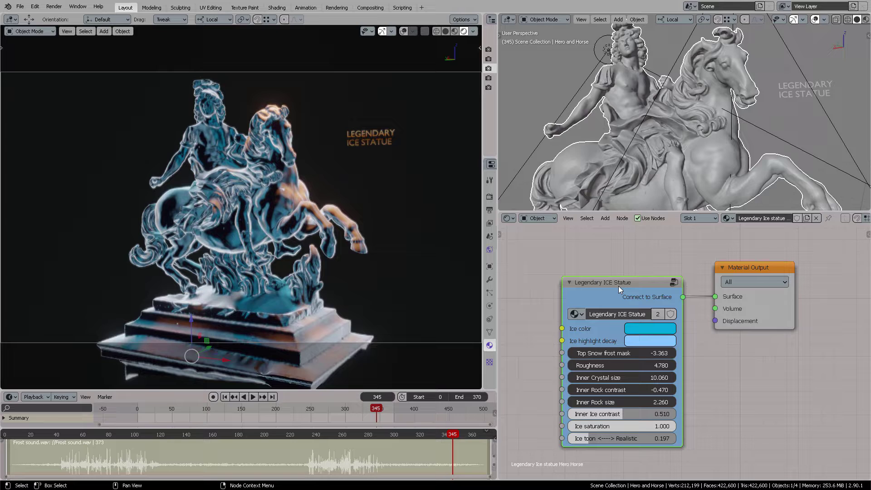
pyautogui.press('Tab')
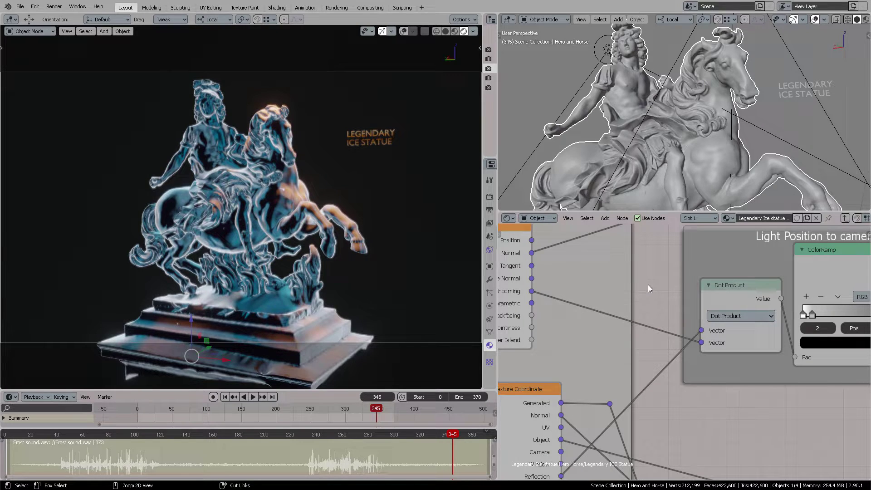
pyautogui.hotkey('ctrl', 'space')
pyautogui.scroll(-5, 502, 201)
pyautogui.scroll(-5, 507, 213)
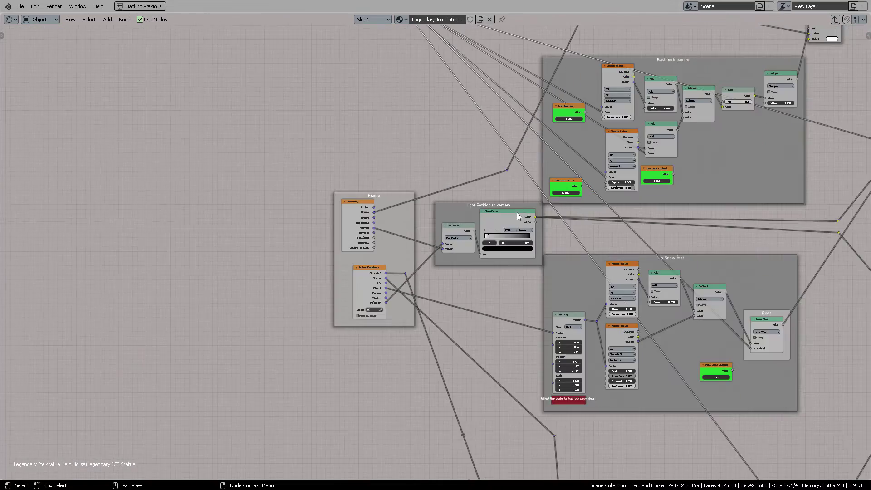
# Nudge the Roughness value node and the red "Vary icy position of snow" note slightly within the Basic Body contrast frame.
pyautogui.moveTo(514, 197)
pyautogui.mouseDown(button='middle')
pyautogui.moveTo(395, 212)
pyautogui.moveTo(383, 239)
pyautogui.mouseUp(button='middle')
pyautogui.scroll(-4, 503, 199)
pyautogui.moveTo(526, 171); pyautogui.dragTo(564, 184, button='middle')
pyautogui.moveTo(412, 211); pyautogui.dragTo(473, 246, button='middle')
pyautogui.scroll(6, 473, 246)
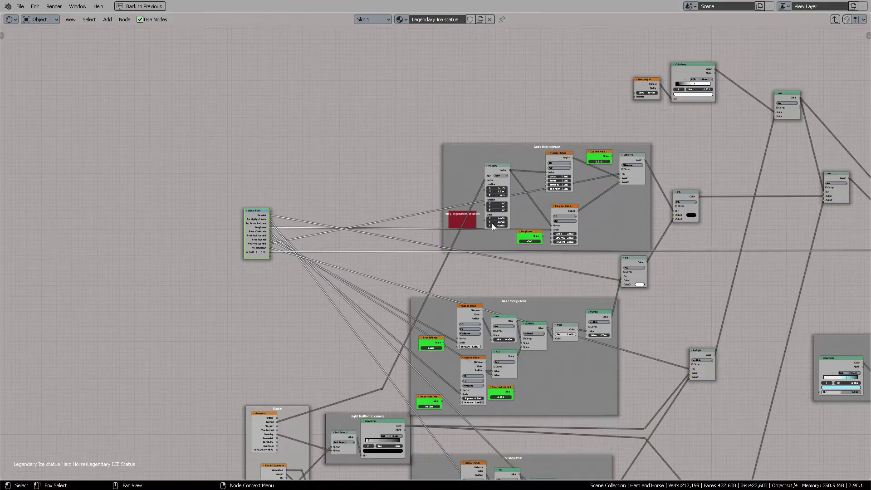
pyautogui.scroll(4, 451, 217)
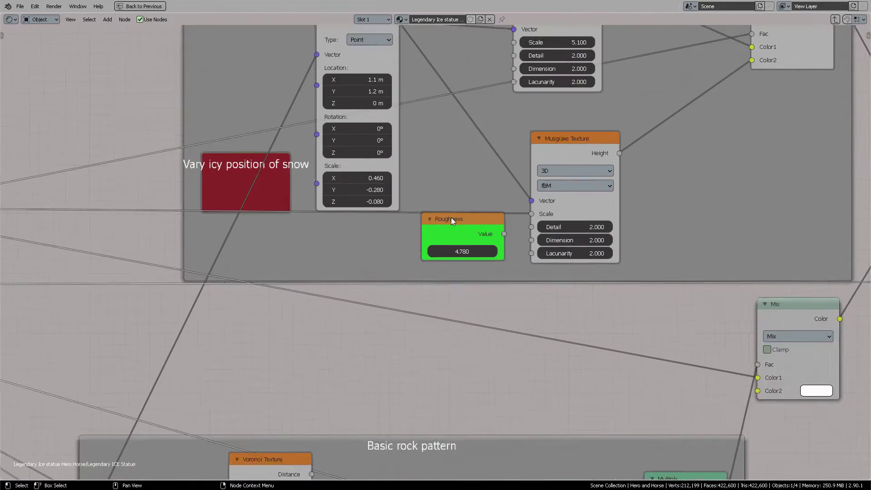
pyautogui.moveTo(453, 231); pyautogui.dragTo(459, 232)
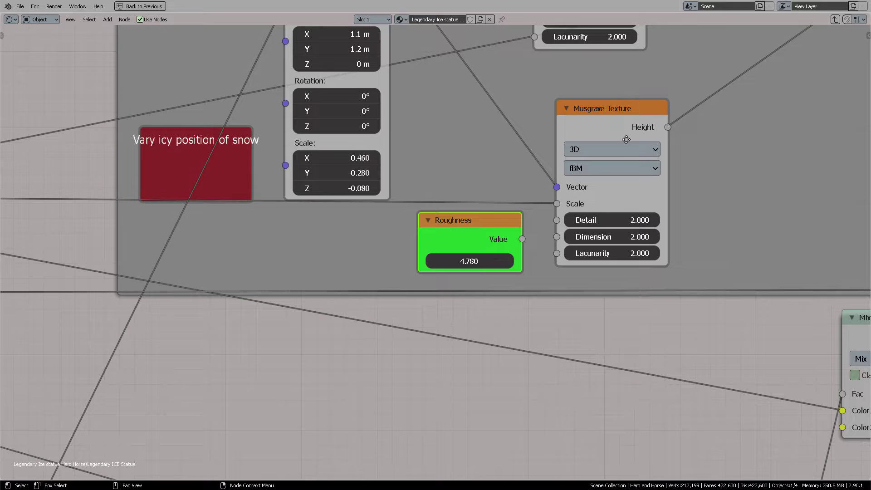
pyautogui.moveTo(571, 196); pyautogui.dragTo(330, 229, button='middle')
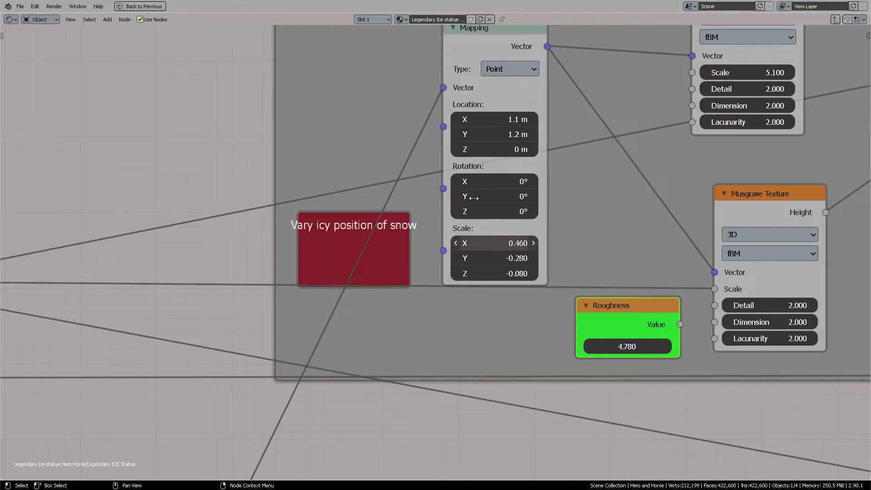
pyautogui.moveTo(395, 245); pyautogui.dragTo(412, 263)
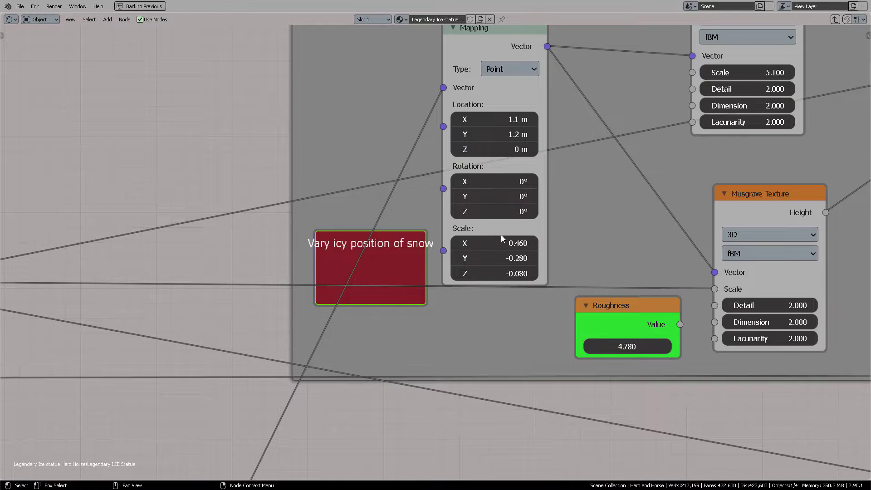
# Examine the Basic Body contrast frame's Musgrave textures, Contrast value and Difference node, and the Mix node they feed.
pyautogui.scroll(-2, 501, 236)
pyautogui.moveTo(531, 225); pyautogui.dragTo(451, 275, button='middle')
pyautogui.scroll(-1, 452, 279)
pyautogui.moveTo(634, 249); pyautogui.dragTo(502, 284, button='middle')
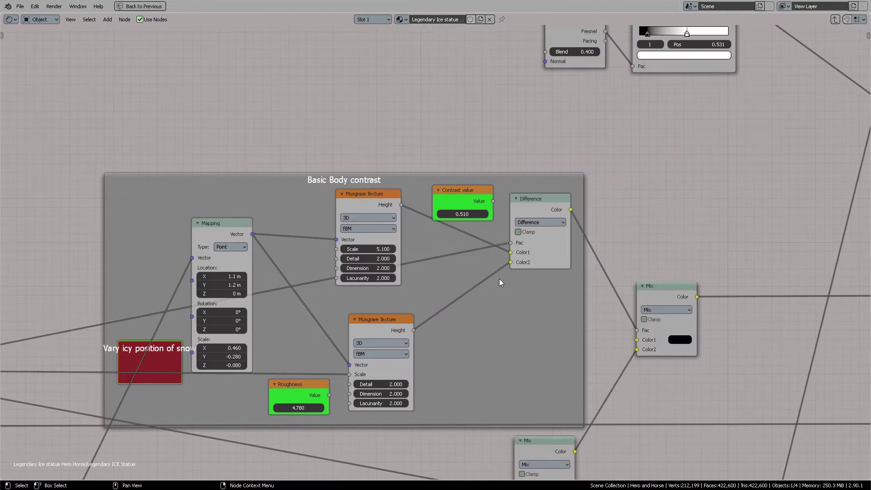
pyautogui.scroll(1, 502, 281)
pyautogui.moveTo(552, 236); pyautogui.dragTo(508, 275, button='middle')
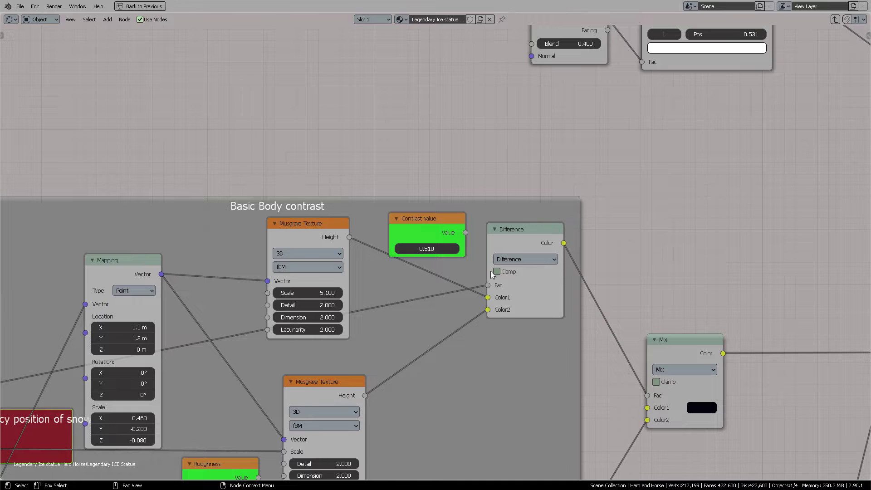
pyautogui.moveTo(628, 251); pyautogui.dragTo(627, 330, button='middle')
pyautogui.scroll(-3, 627, 330)
# Examine the Basic rock pattern frame, including its Voronoi textures and the inner frost, crystal and rock contrast values.
pyautogui.moveTo(603, 376); pyautogui.dragTo(630, 178, button='middle')
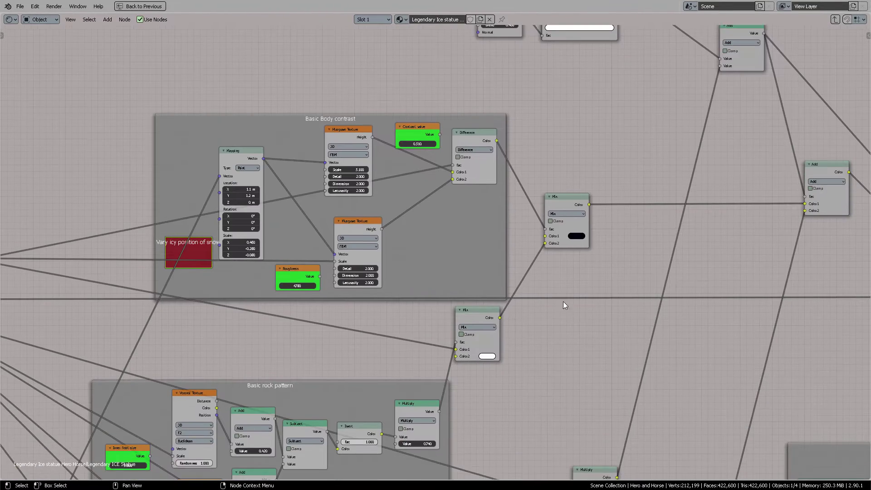
pyautogui.moveTo(521, 228); pyautogui.dragTo(588, 85, button='middle')
pyautogui.moveTo(403, 357); pyautogui.dragTo(584, 224, button='middle')
pyautogui.scroll(3, 535, 233)
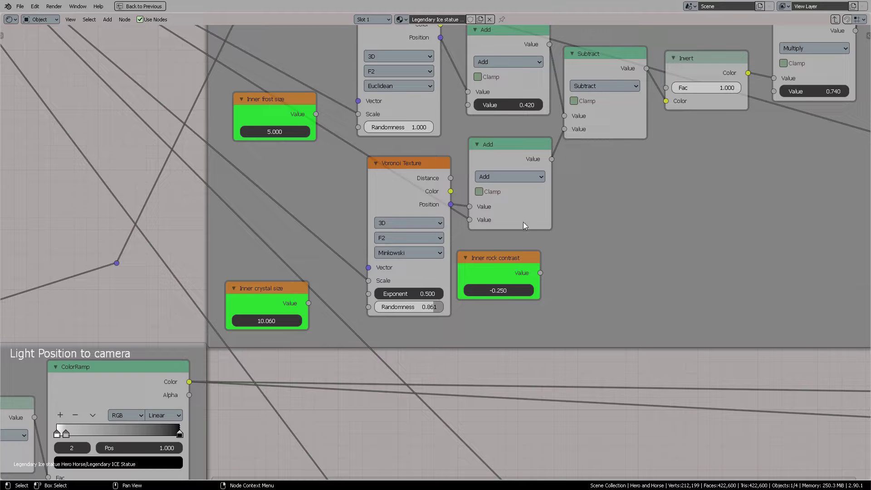
pyautogui.scroll(-3, 513, 229)
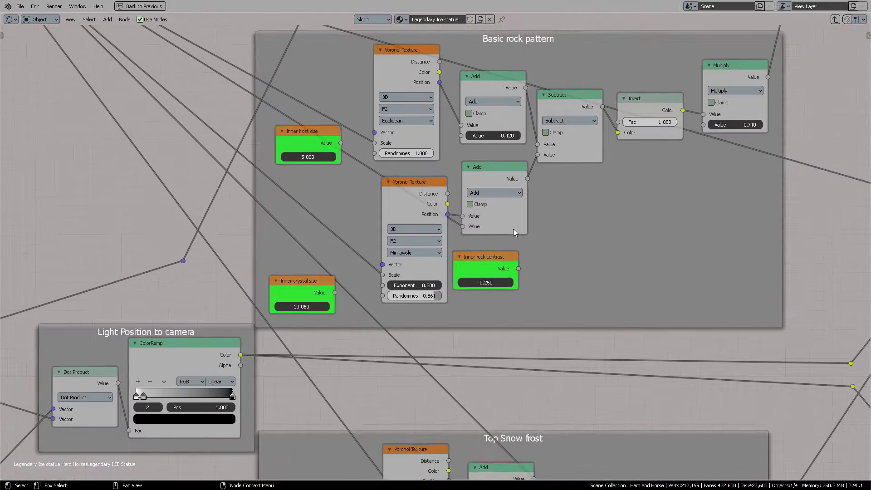
pyautogui.moveTo(335, 181); pyautogui.dragTo(493, 292, button='middle')
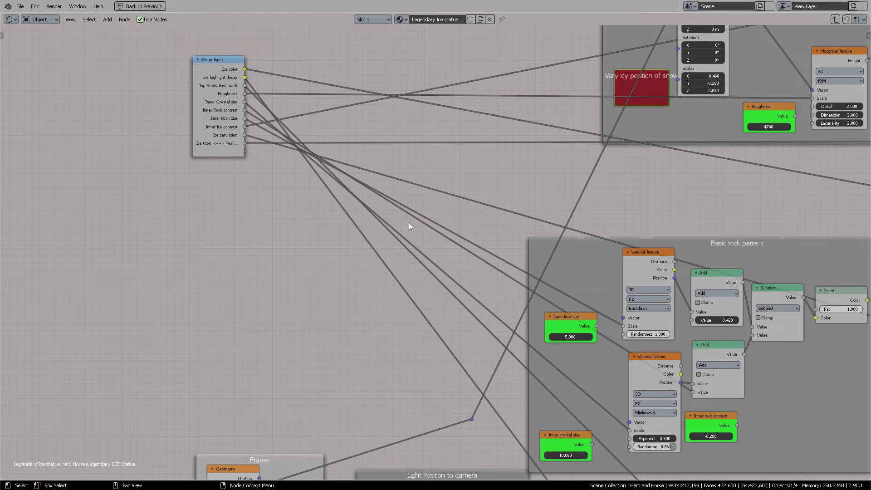
# Examine the Top Snow frost frame's Mapping scale, Voronoi textures, Rock snow coverage value and Less Than frost node.
pyautogui.moveTo(431, 288); pyautogui.dragTo(431, 157, button='middle')
pyautogui.moveTo(419, 301); pyautogui.dragTo(418, 189, button='middle')
pyautogui.moveTo(434, 237); pyautogui.dragTo(431, 185, button='middle')
pyautogui.moveTo(464, 321); pyautogui.dragTo(439, 224, button='middle')
pyautogui.moveTo(486, 332); pyautogui.dragTo(290, 192, button='middle')
pyautogui.scroll(8, 431, 298)
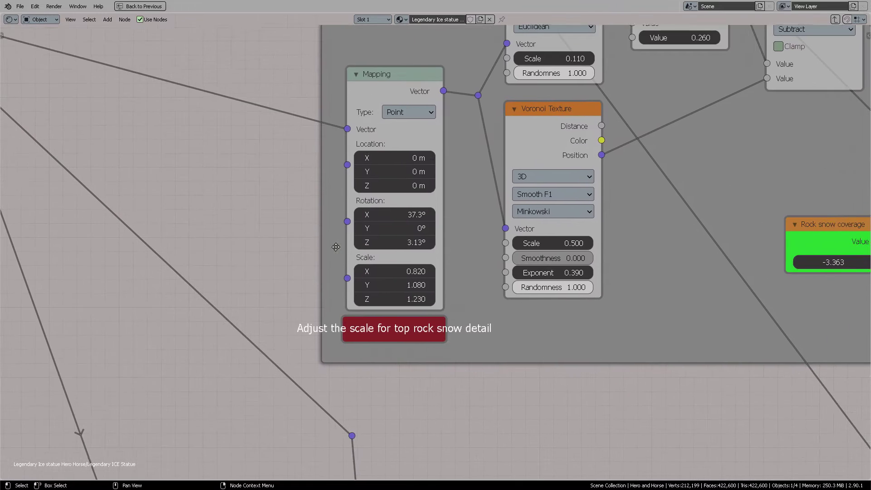
pyautogui.moveTo(458, 249)
pyautogui.mouseDown(button='middle')
pyautogui.moveTo(444, 269)
pyautogui.moveTo(449, 253)
pyautogui.mouseUp(button='middle')
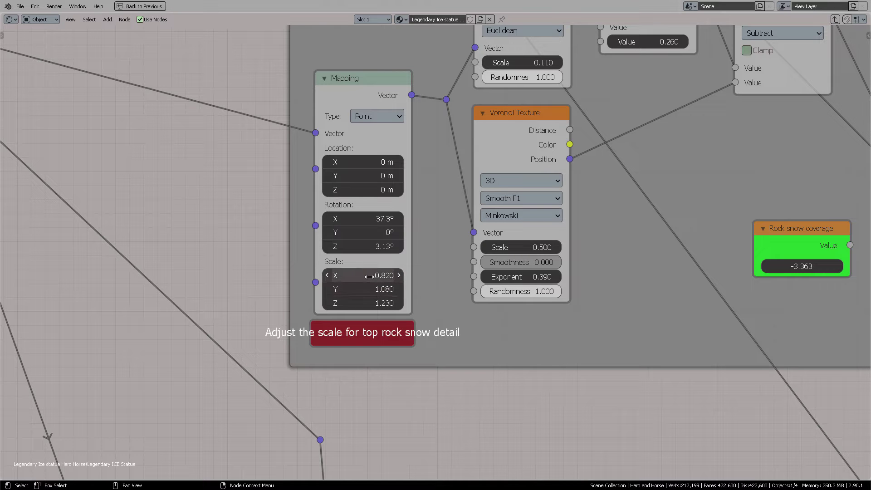
pyautogui.moveTo(649, 228); pyautogui.dragTo(390, 293, button='middle')
pyautogui.moveTo(544, 239); pyautogui.dragTo(562, 279, button='middle')
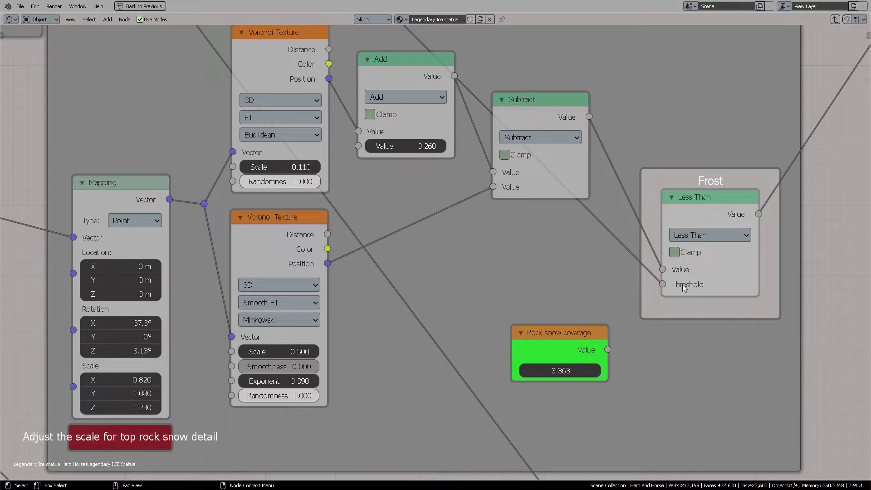
pyautogui.scroll(-4, 679, 287)
pyautogui.scroll(1, 418, 239)
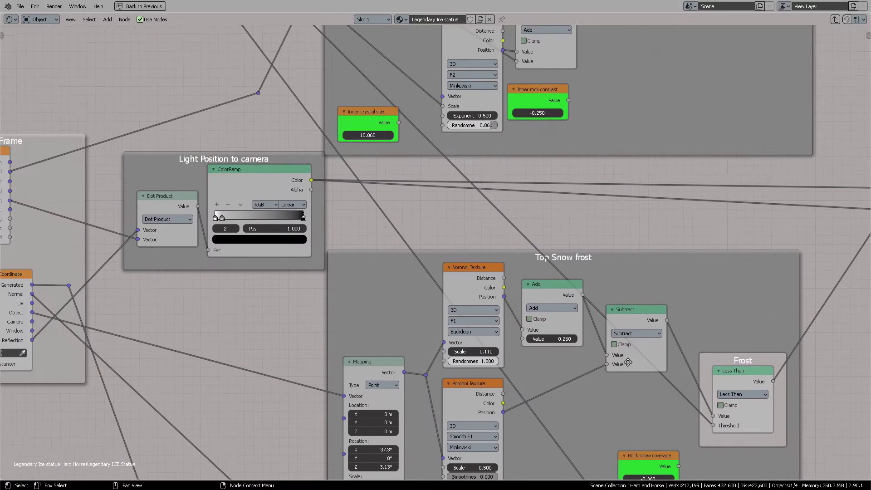
pyautogui.moveTo(418, 239); pyautogui.dragTo(375, 164, button='middle')
pyautogui.scroll(5, 497, 292)
pyautogui.moveTo(484, 272); pyautogui.dragTo(405, 168, button='middle')
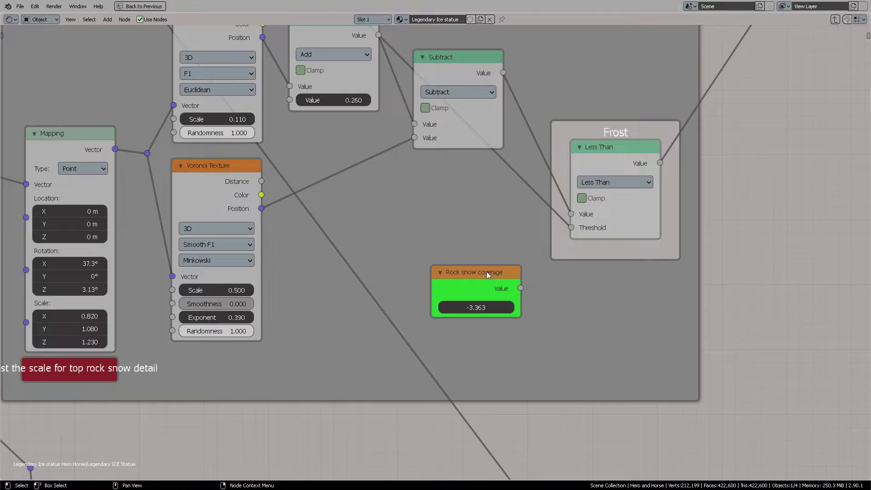
# Inspect the FROSTING MASK frame, focusing on the Mapping node whose Y location animates the frost mask.
pyautogui.scroll(-3, 462, 236)
pyautogui.moveTo(412, 177); pyautogui.dragTo(490, 231, button='middle')
pyautogui.scroll(-2, 530, 310)
pyautogui.scroll(-6, 490, 232)
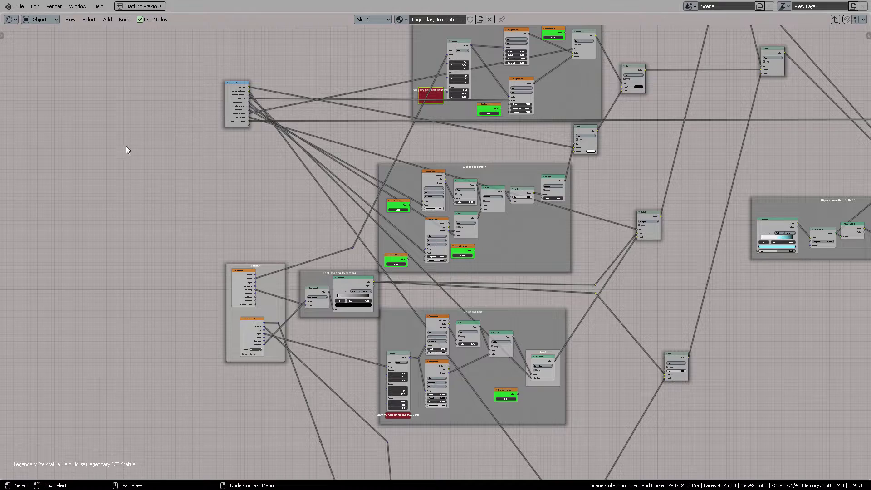
pyautogui.moveTo(615, 312); pyautogui.dragTo(514, 226, button='middle')
pyautogui.moveTo(468, 303); pyautogui.dragTo(516, 247, button='middle')
pyautogui.scroll(4, 483, 275)
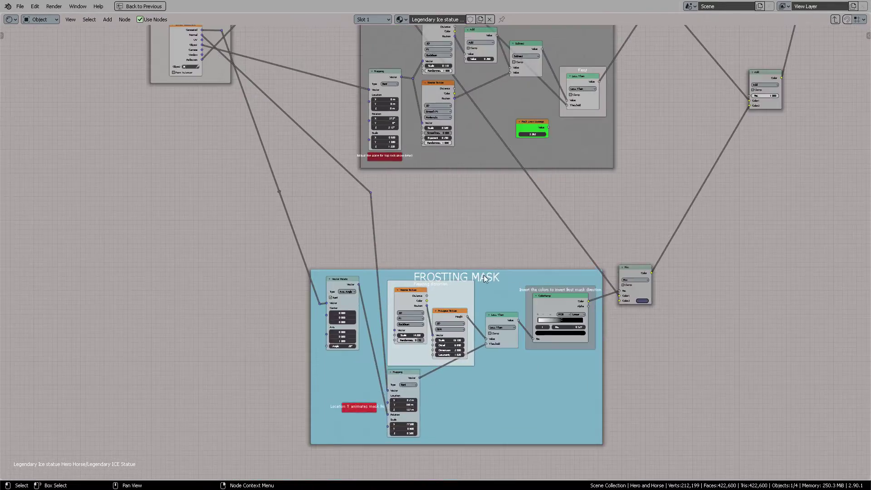
pyautogui.scroll(6, 483, 274)
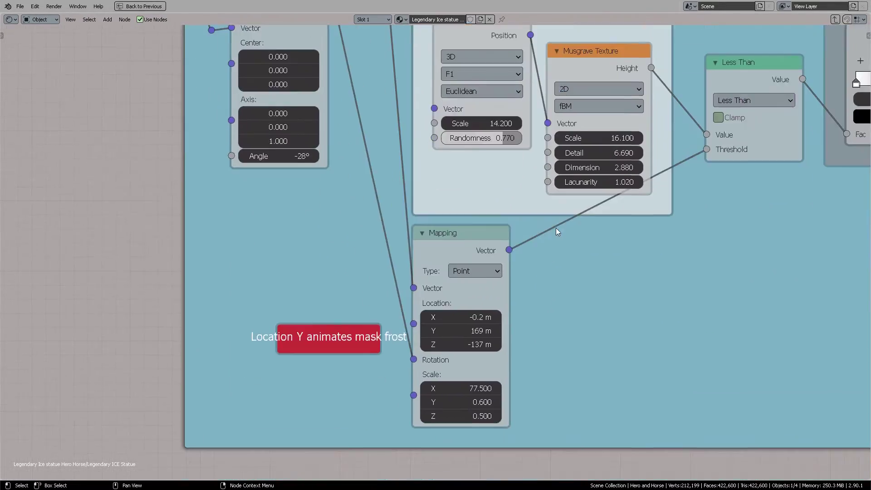
pyautogui.moveTo(556, 228); pyautogui.dragTo(571, 192, button='middle')
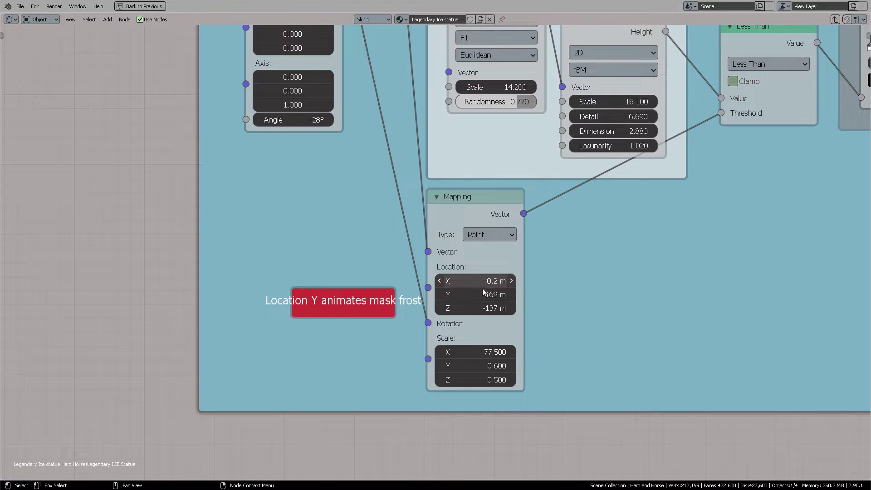
# Review how the texture frames connect through the mix nodes towards the group's output.
pyautogui.scroll(-2, 590, 242)
pyautogui.scroll(-7, 595, 238)
pyautogui.moveTo(658, 78); pyautogui.dragTo(566, 262, button='middle')
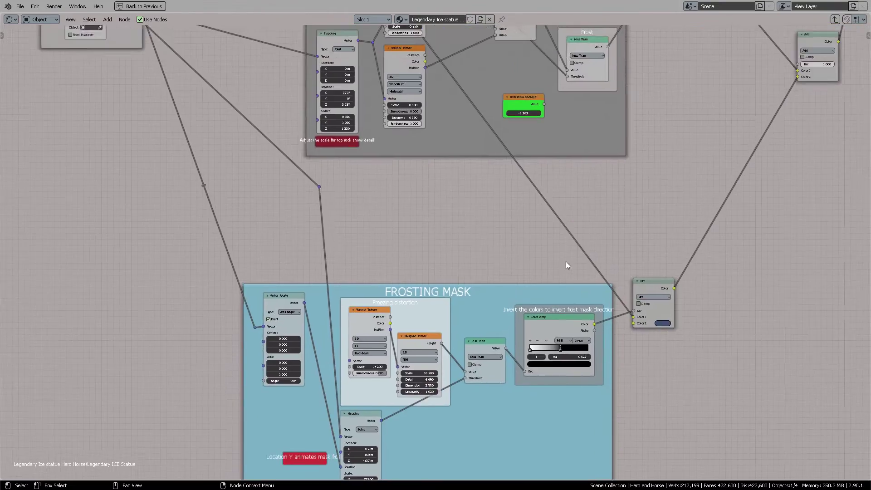
pyautogui.scroll(-8, 567, 259)
pyautogui.moveTo(632, 97); pyautogui.dragTo(625, 206, button='middle')
pyautogui.moveTo(735, 108); pyautogui.dragTo(556, 260, button='middle')
pyautogui.moveTo(494, 194); pyautogui.dragTo(602, 230, button='middle')
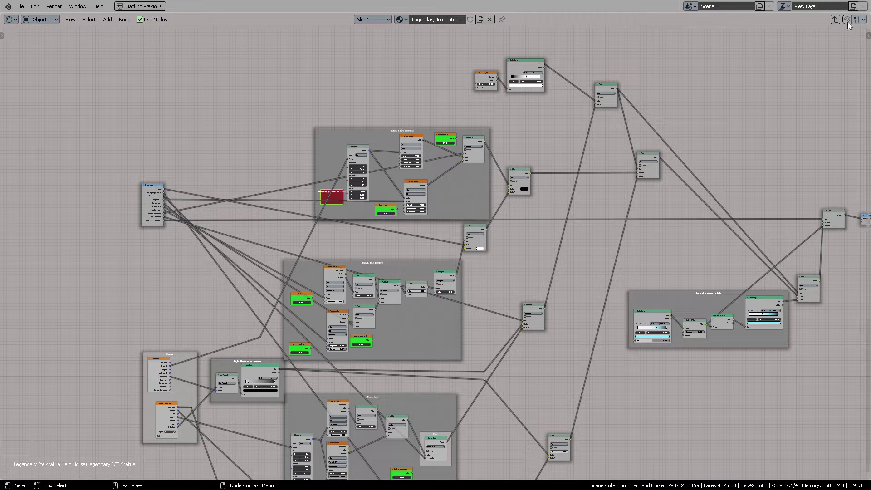
# Leave the Legendary ICE Statue node group and restore the multi-editor layout with the group node in view.
pyautogui.click(836, 20)
pyautogui.scroll(1, 477, 220)
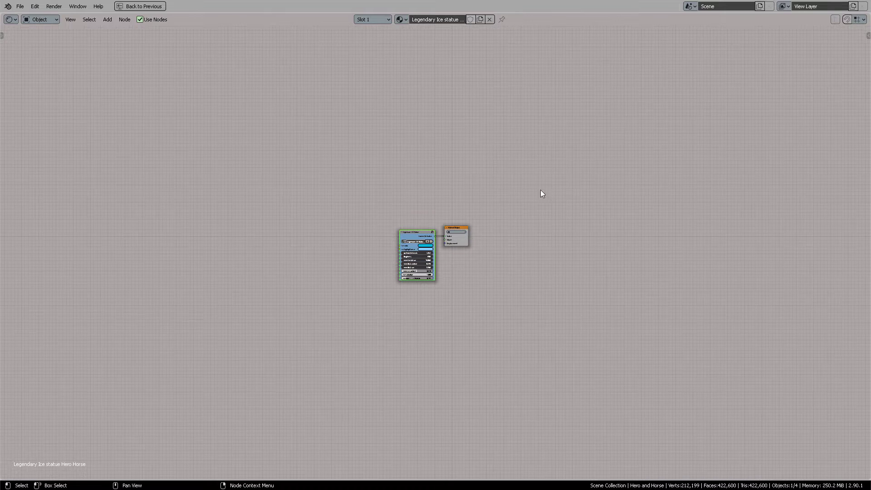
pyautogui.hotkey('ctrl', 'space')
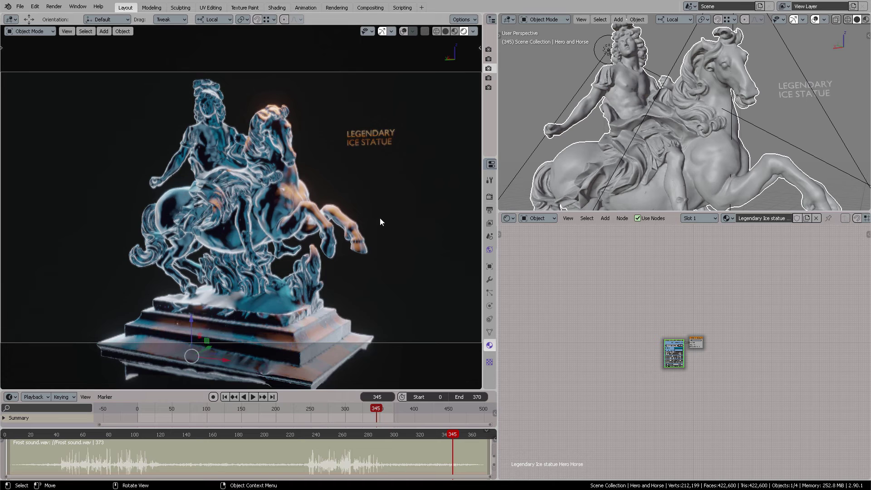
pyautogui.scroll(8, 689, 348)
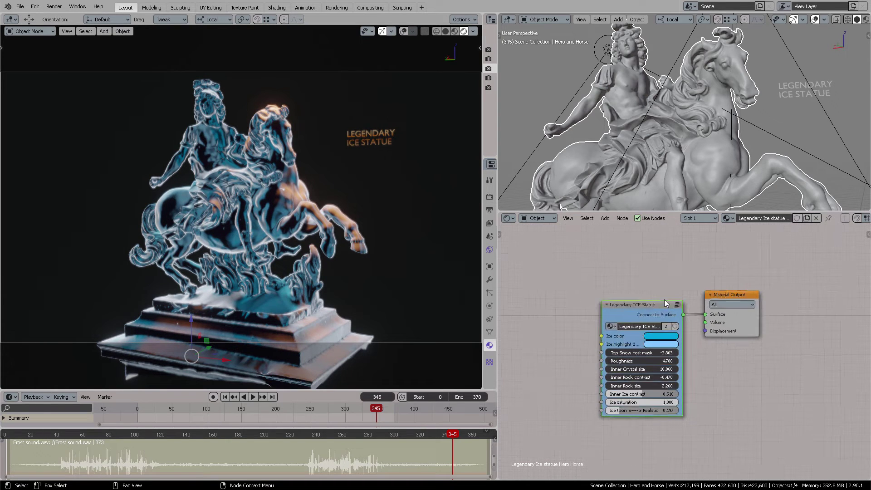
# Move the animation's current frame back to frame 39 with the Legendary ICE Statue group node in close view.
pyautogui.scroll(3, 664, 268)
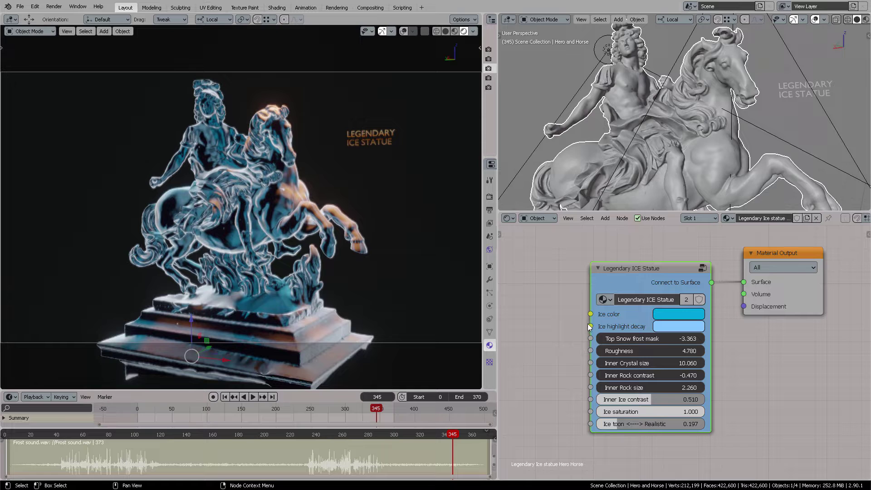
pyautogui.click(225, 397)
pyautogui.moveTo(64, 434)
pyautogui.mouseDown()
pyautogui.moveTo(73, 434)
pyautogui.moveTo(55, 431)
pyautogui.mouseUp()
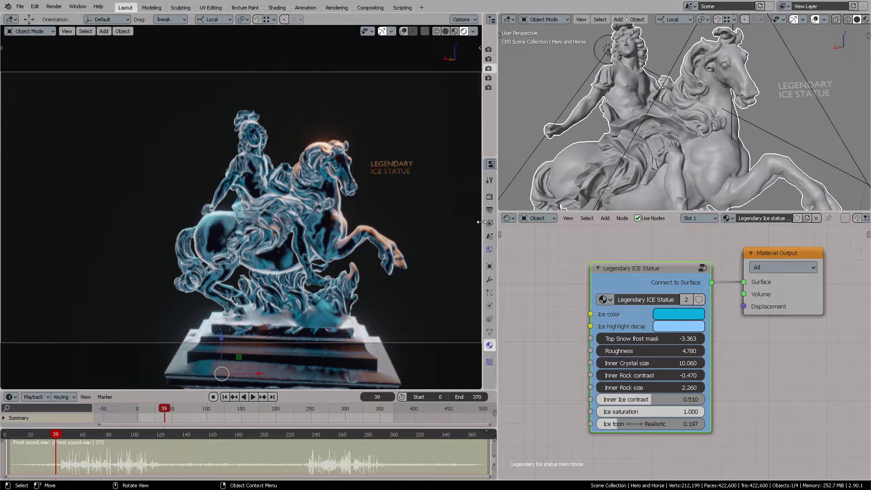
# Review the Hero and Horse material's surface settings in the properties editor, and restore the wide rendered viewport.
pyautogui.moveTo(482, 221); pyautogui.dragTo(276, 222)
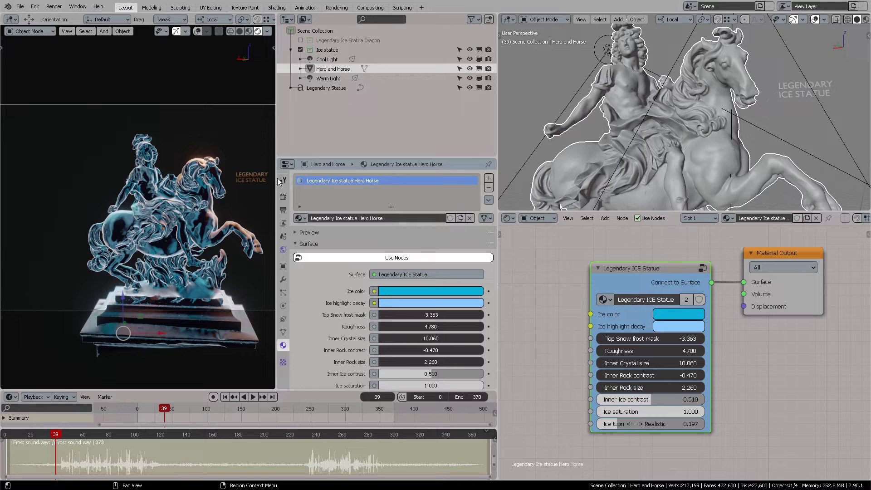
pyautogui.scroll(-4, 424, 288)
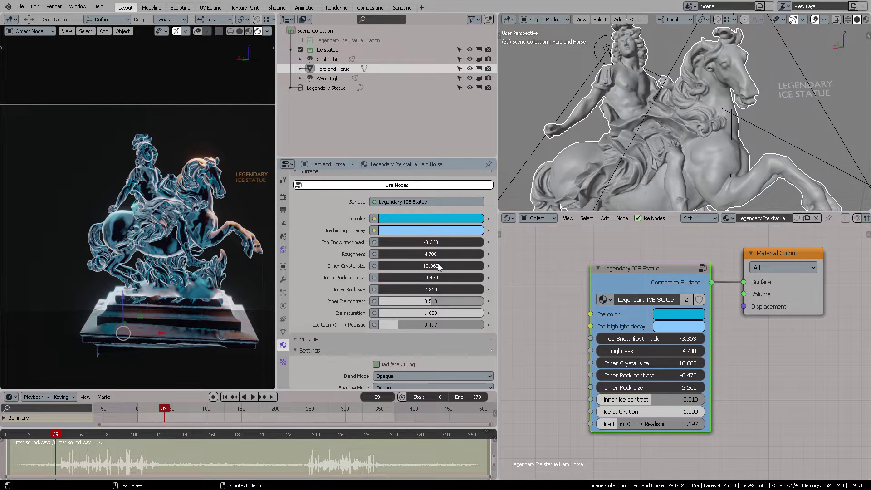
pyautogui.scroll(2, 438, 234)
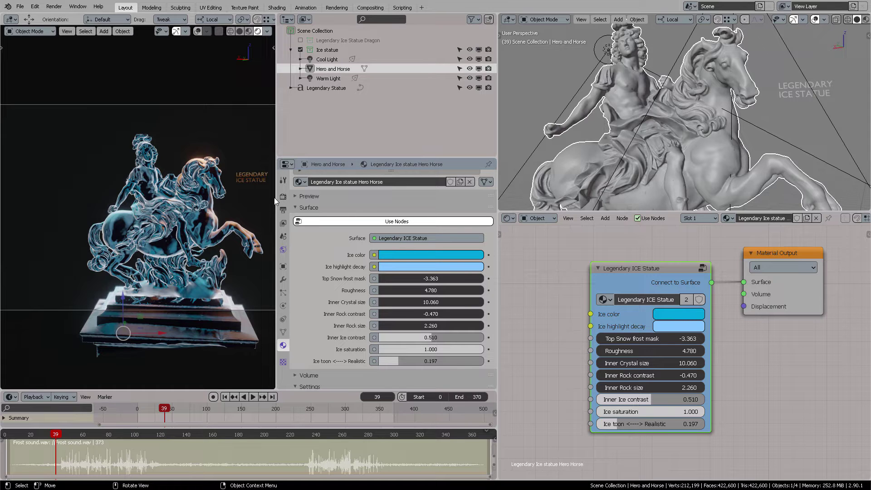
pyautogui.moveTo(274, 197); pyautogui.dragTo(483, 197)
pyautogui.scroll(1, 745, 349)
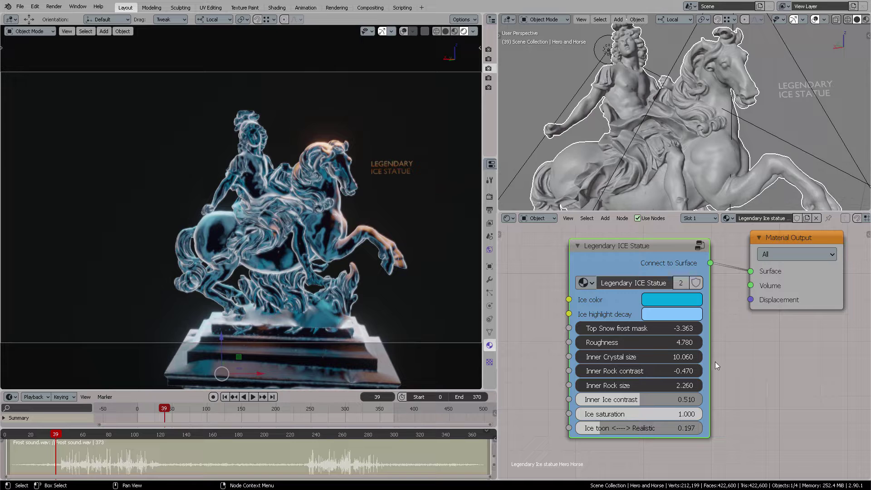
# Try the Ice toon/Realistic value at 0.217 on the Legendary ICE Statue node and undo the change.
pyautogui.moveTo(595, 429); pyautogui.dragTo(603, 429)
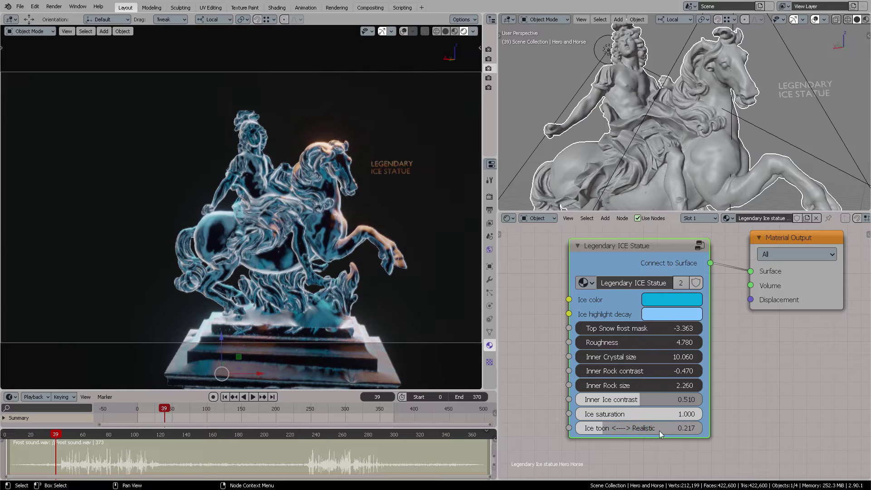
pyautogui.hotkey('ctrl', 'z')
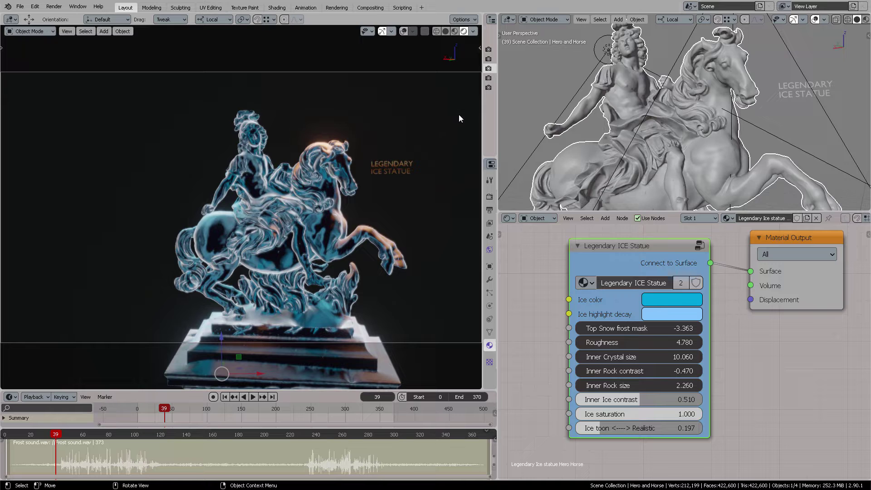
# Set the world background colour to light blue B3DAEA and widen the rendered viewport to inspect the statue against it.
pyautogui.moveTo(482, 111); pyautogui.dragTo(279, 112)
pyautogui.click(287, 249)
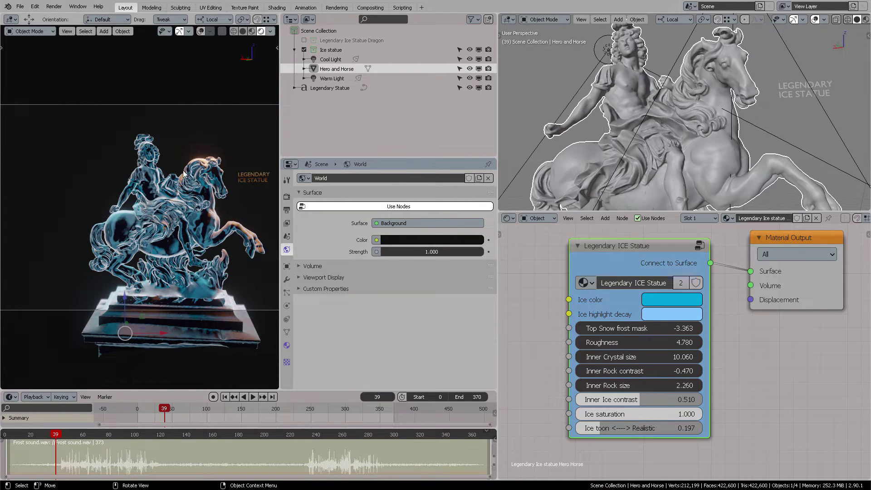
pyautogui.click(413, 243)
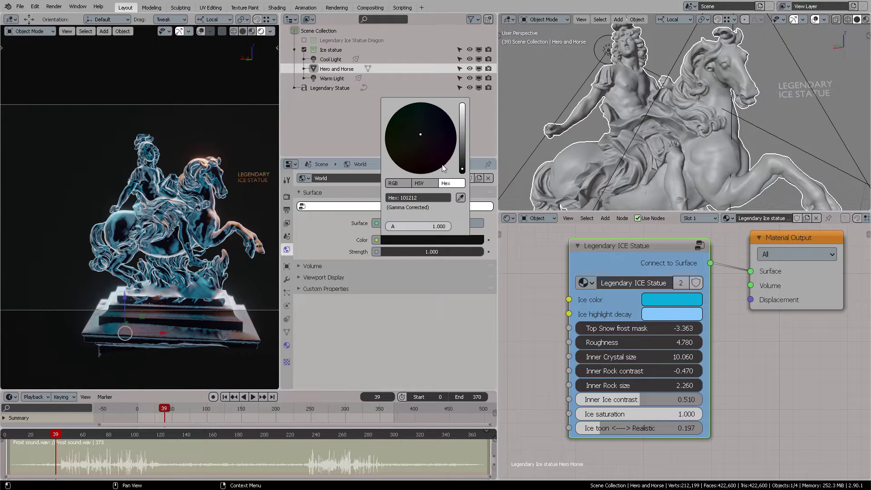
pyautogui.moveTo(463, 133); pyautogui.dragTo(463, 119)
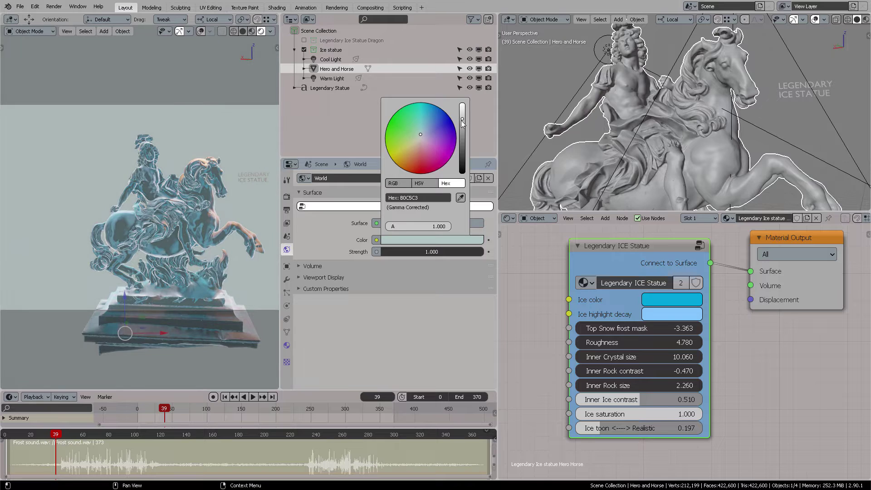
pyautogui.click(424, 128)
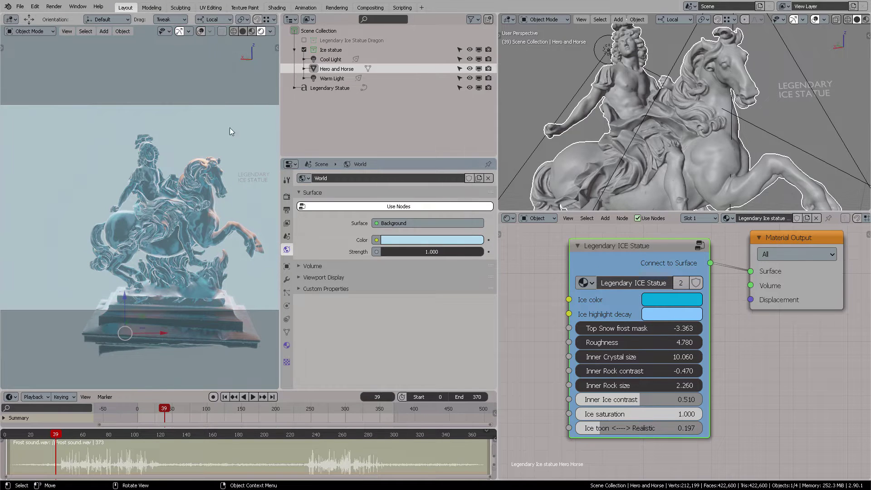
pyautogui.press('n')
pyautogui.press('n')
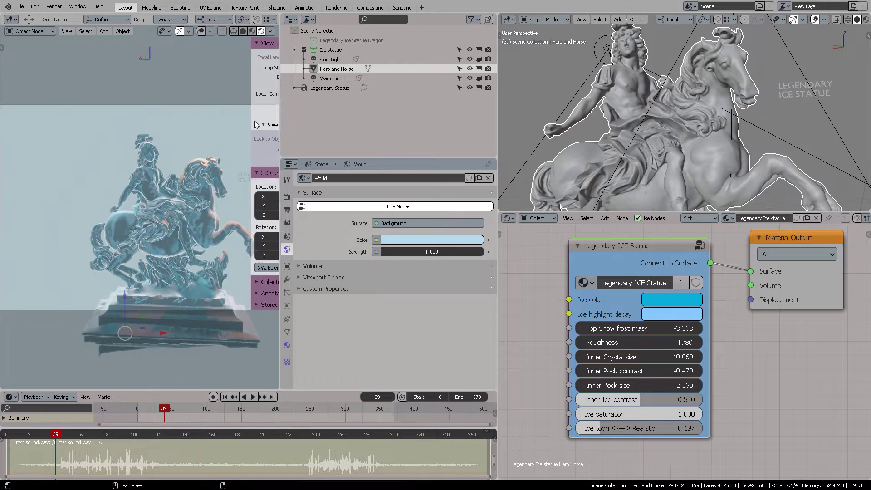
pyautogui.moveTo(279, 118); pyautogui.dragTo(482, 119)
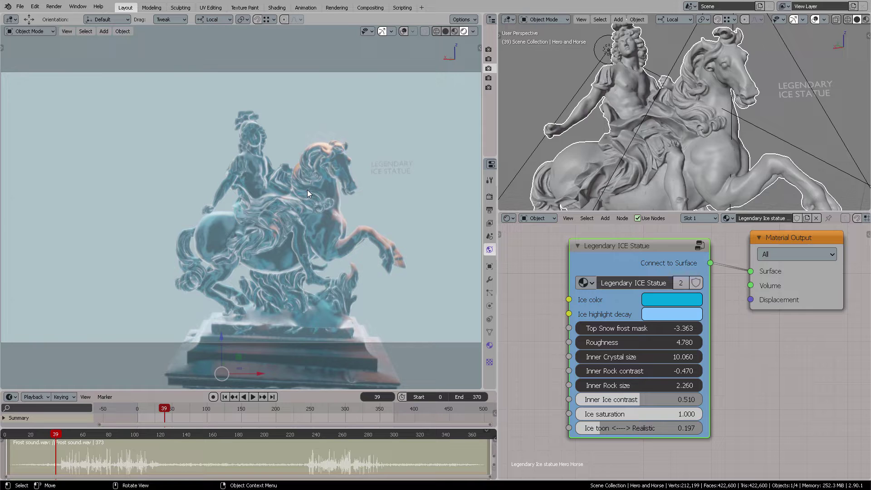
# Change the world background colour to a near-black dark purple and widen the rendered viewport again.
pyautogui.moveTo(483, 117); pyautogui.dragTo(346, 110)
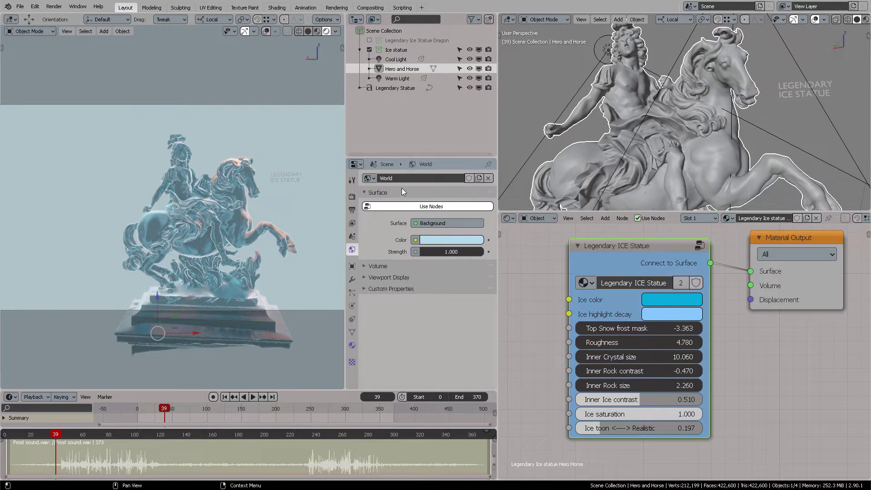
pyautogui.click(451, 241)
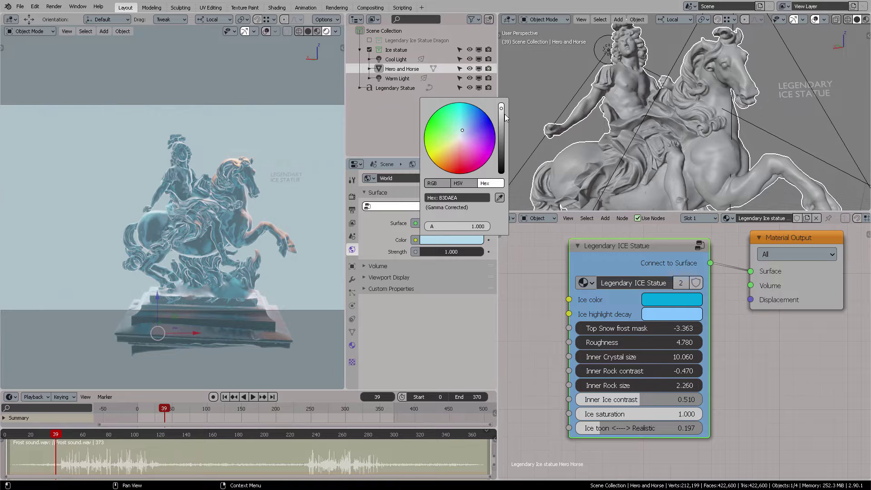
pyautogui.moveTo(504, 117); pyautogui.dragTo(502, 168)
pyautogui.moveTo(461, 143); pyautogui.dragTo(479, 136)
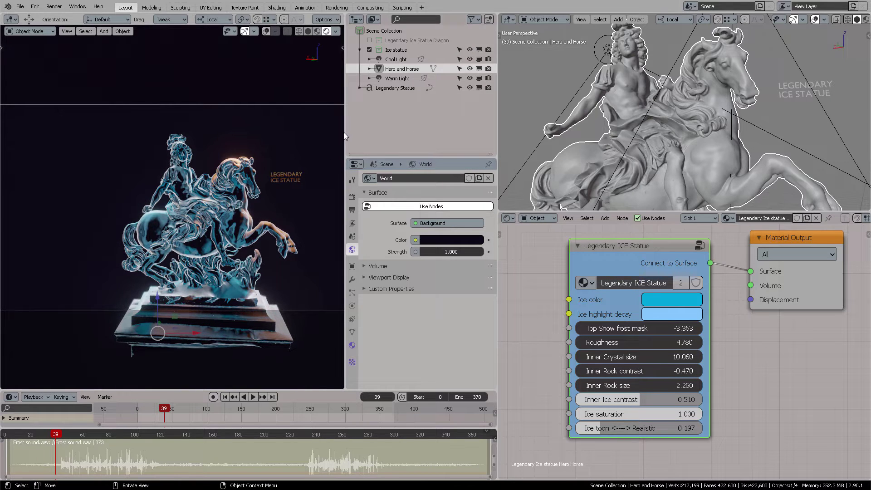
pyautogui.moveTo(345, 132); pyautogui.dragTo(544, 133)
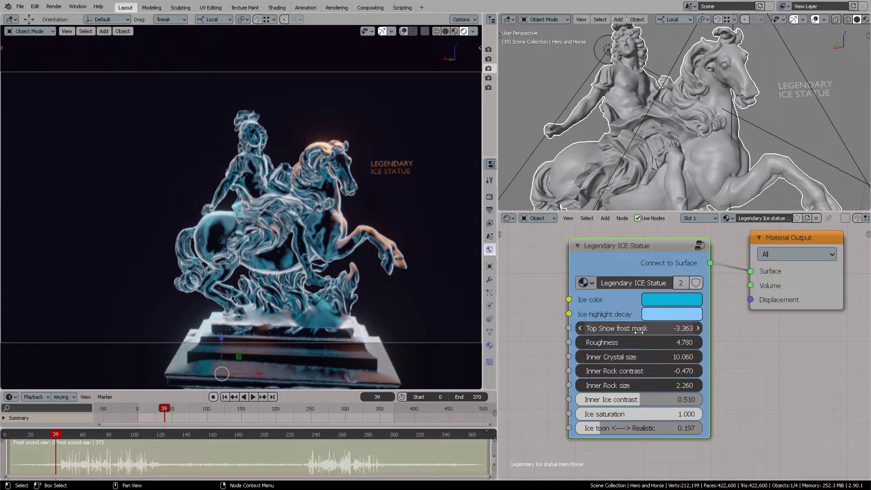
# Try raising the Top Snow frost mask to -1.963 on the Legendary ICE Statue node.
pyautogui.click(612, 334)
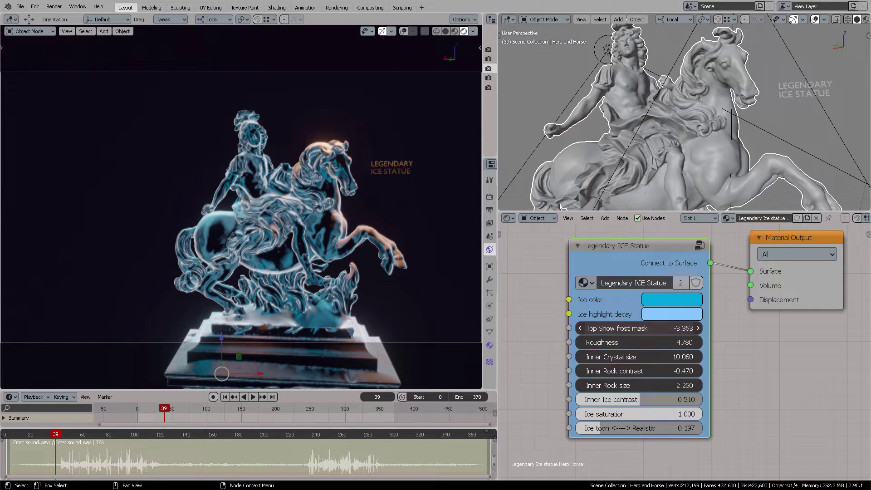
pyautogui.press('Escape')
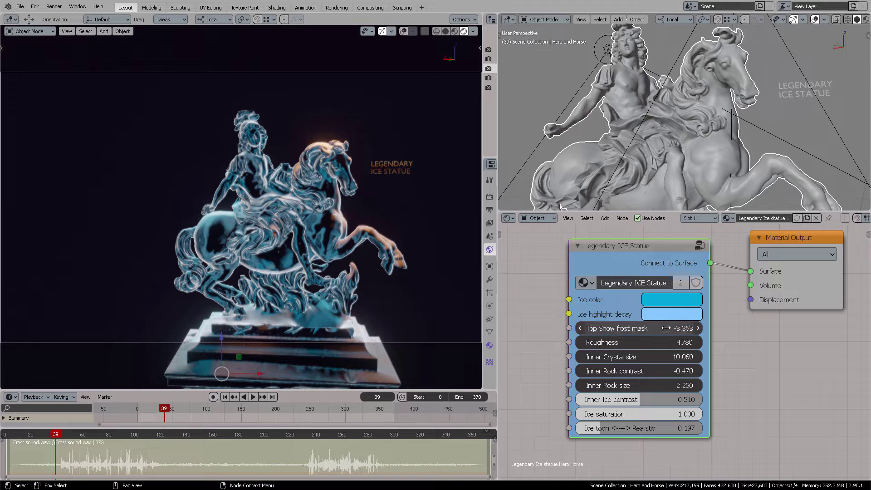
pyautogui.moveTo(668, 328); pyautogui.dragTo(701, 328)
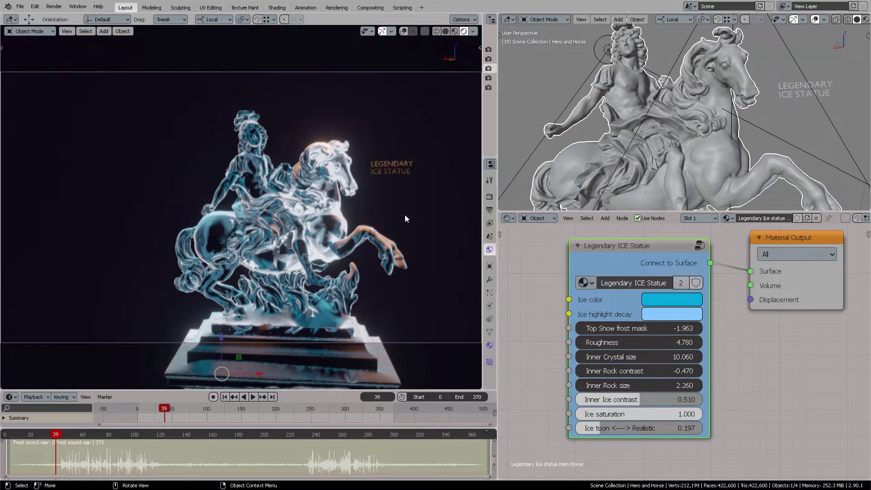
# Set the Top Snow frost mask to -3.363 and insert a keyframe for it at frame 39.
pyautogui.click(662, 328)
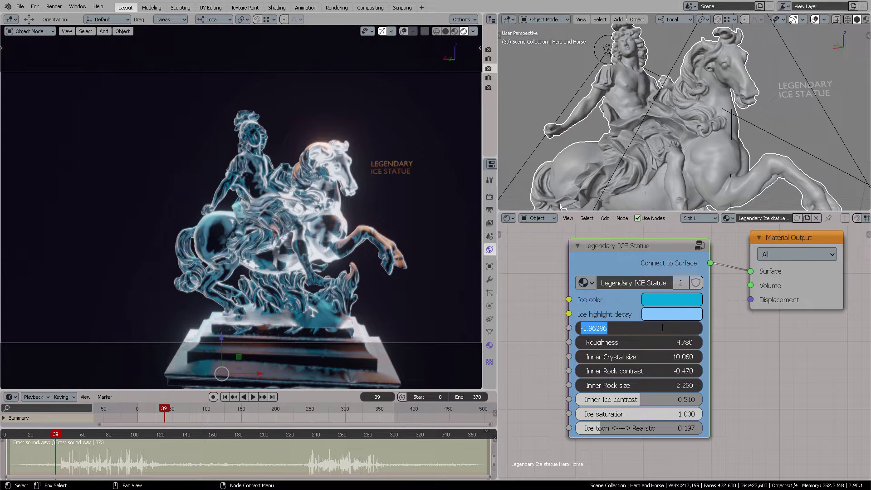
pyautogui.write('-3.363')
pyautogui.press('Return')
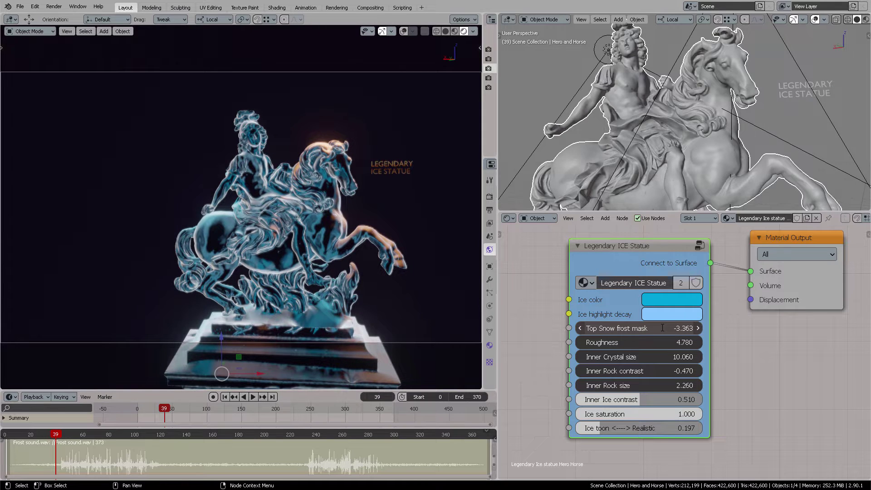
pyautogui.press('i')
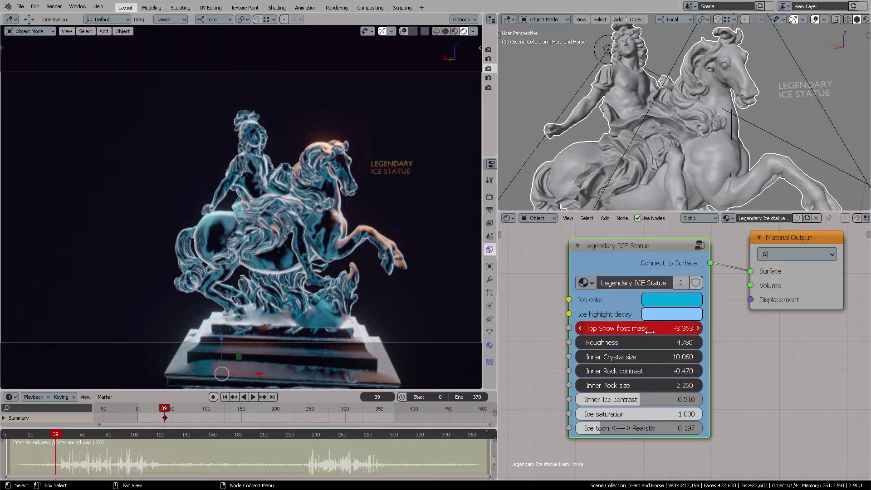
# At frame 119, raise the Top Snow frost mask to 3.987 and insert a second keyframe.
pyautogui.moveTo(105, 432); pyautogui.dragTo(160, 437)
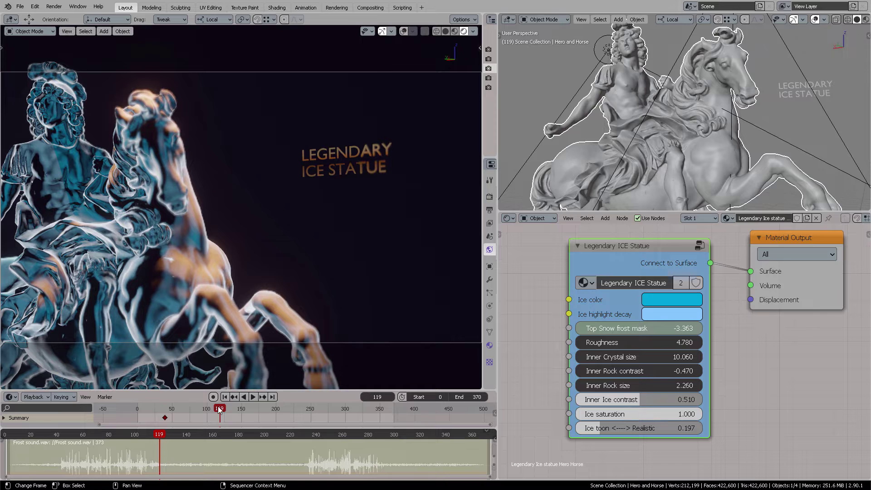
pyautogui.moveTo(644, 330); pyautogui.dragTo(670, 330)
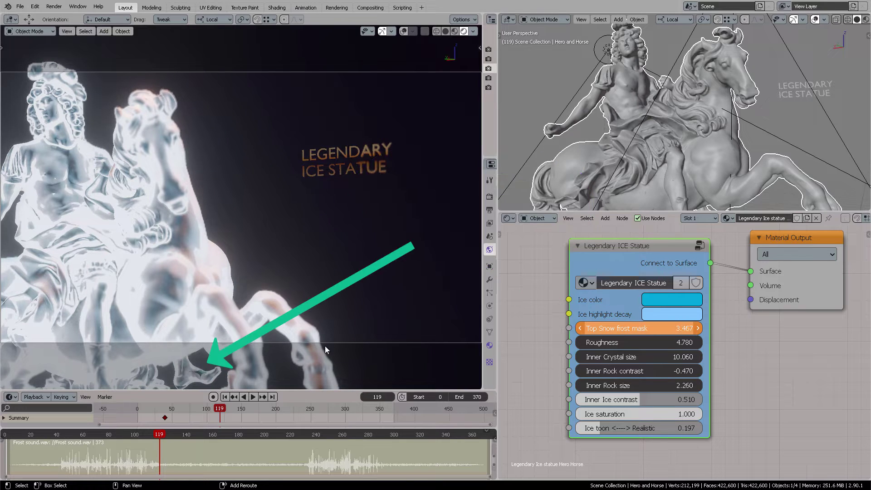
pyautogui.keyDown('shift'); pyautogui.moveTo(604, 333); pyautogui.dragTo(607, 332); pyautogui.keyUp('shift')
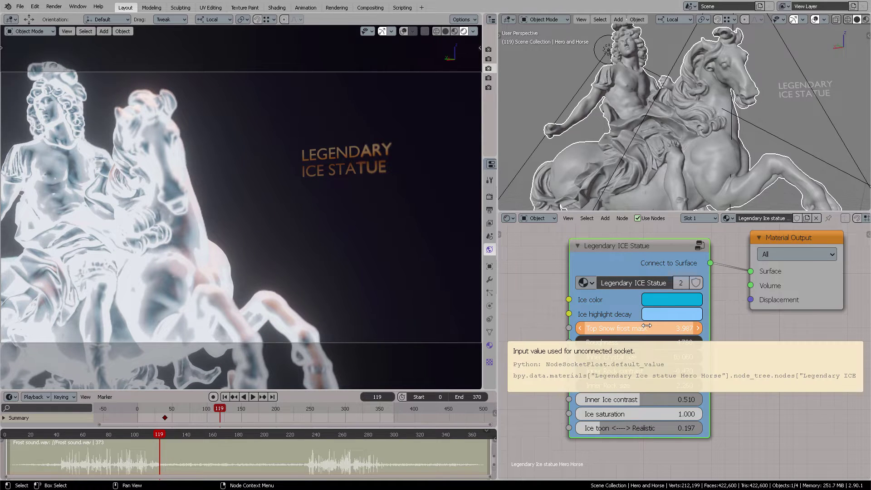
pyautogui.press('i')
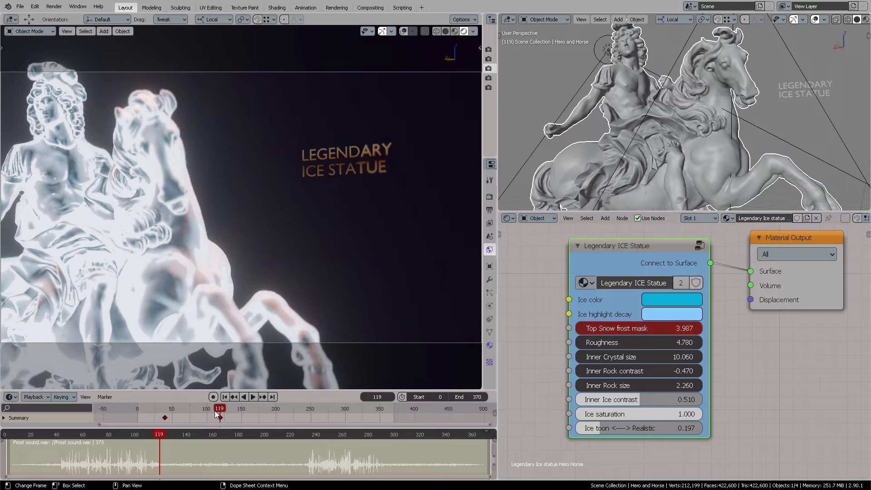
# Preview the animated frost between the two keyframes, stopping at frame 72.
pyautogui.click(212, 411)
pyautogui.press('space')
pyautogui.moveTo(212, 411); pyautogui.dragTo(187, 404)
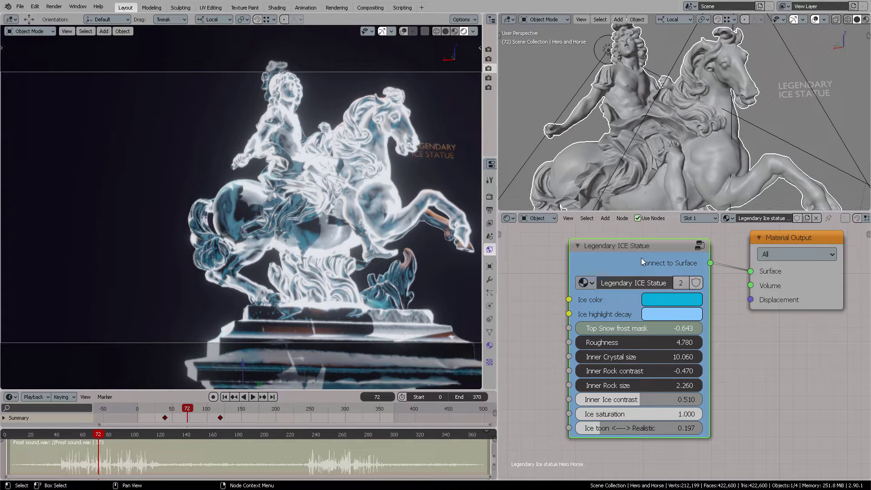
# Inside the Legendary ICE Statue group, set the top rock snow Mapping node's scale to X 0.950, Y -0.490 and Z 7.550.
pyautogui.press('Tab')
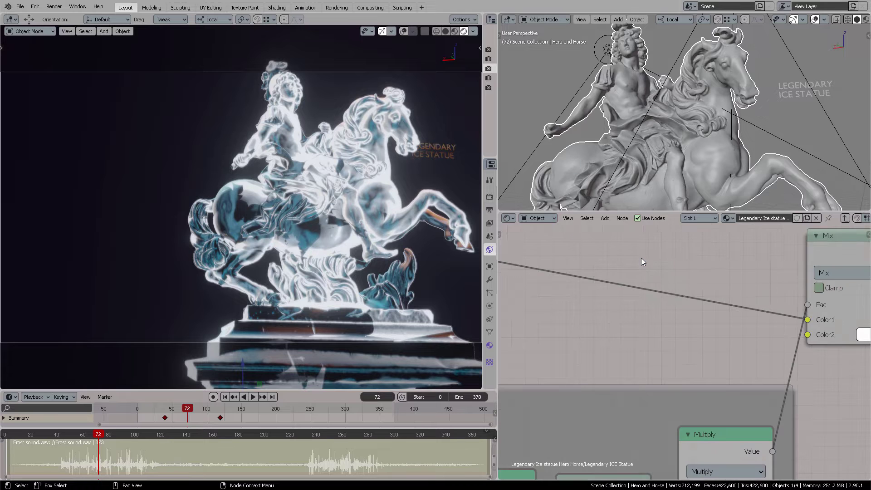
pyautogui.moveTo(619, 333); pyautogui.dragTo(770, 338, button='middle')
pyautogui.scroll(4, 622, 347)
pyautogui.scroll(2, 773, 345)
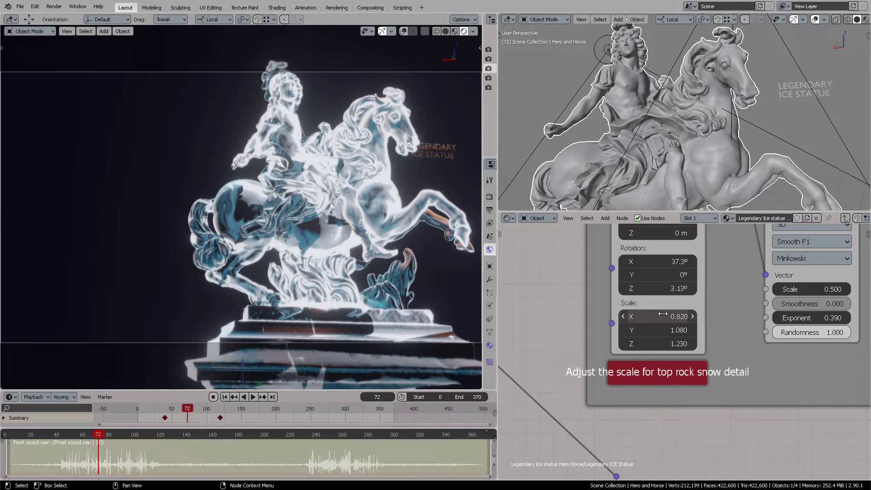
pyautogui.moveTo(658, 317); pyautogui.dragTo(678, 316)
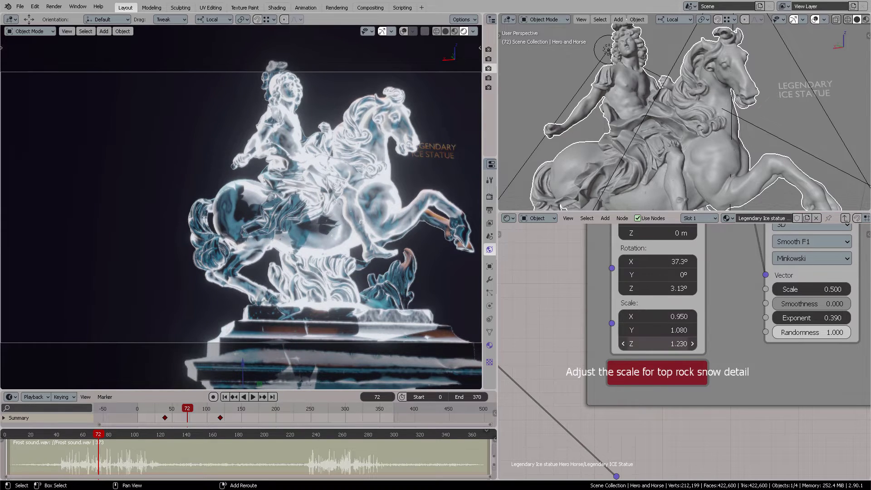
pyautogui.moveTo(658, 344); pyautogui.dragTo(595, 330)
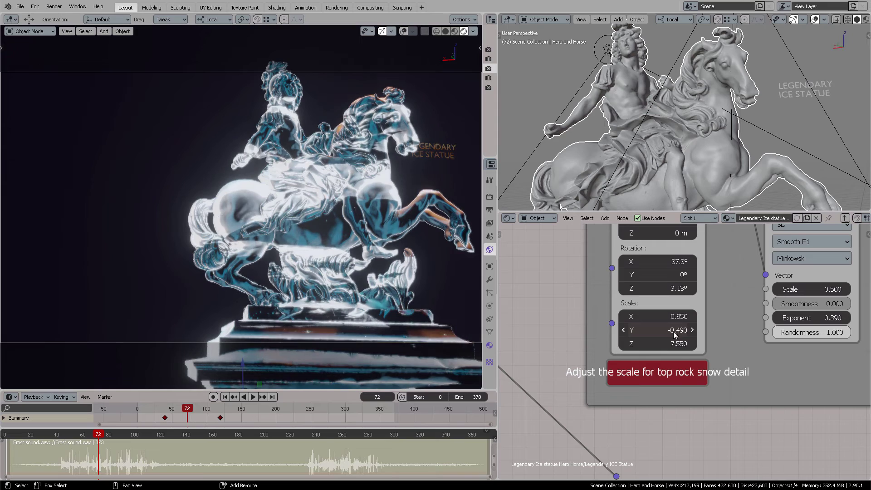
# Refine the top rock snow detail by setting the Mapping node's scale to X 8.380 and Z 17.960.
pyautogui.moveTo(673, 316); pyautogui.dragTo(837, 316)
pyautogui.moveTo(658, 343); pyautogui.dragTo(694, 344)
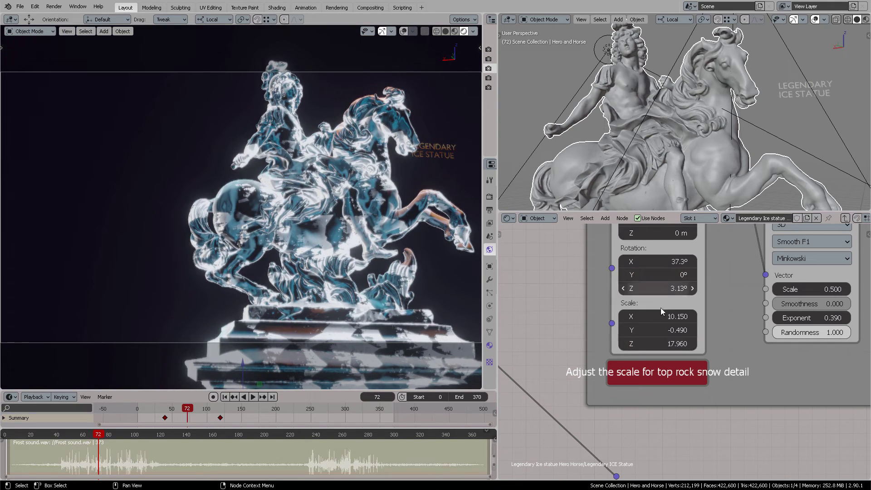
pyautogui.moveTo(657, 316); pyautogui.dragTo(592, 316)
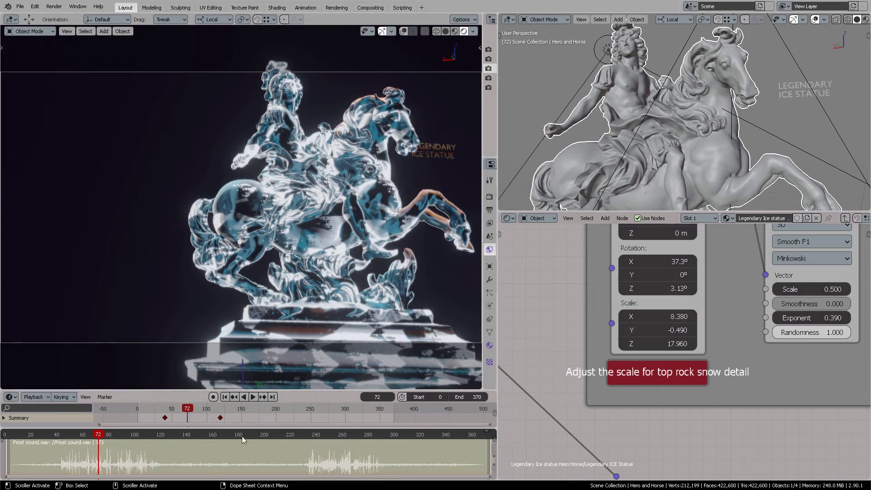
# Preview the frost spreading over the statue along the timeline, stopping at frame 227.
pyautogui.moveTo(187, 412)
pyautogui.mouseDown()
pyautogui.moveTo(171, 413)
pyautogui.moveTo(216, 416)
pyautogui.moveTo(173, 419)
pyautogui.moveTo(194, 421)
pyautogui.mouseUp()
pyautogui.press('space')
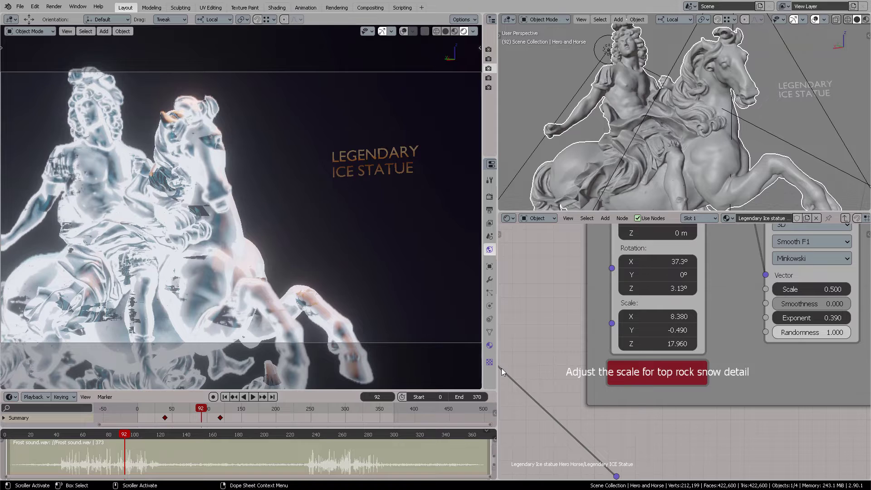
pyautogui.moveTo(711, 288); pyautogui.dragTo(697, 363, button='middle')
pyautogui.scroll(-2, 714, 309)
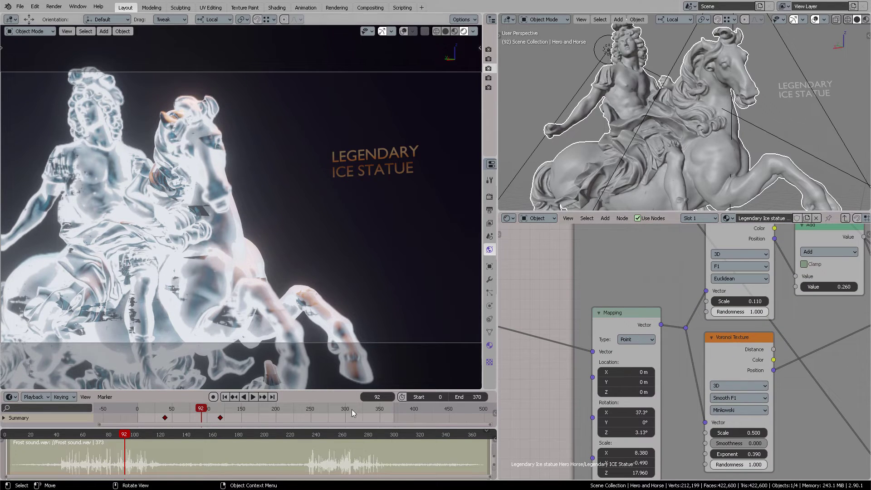
pyautogui.press('space')
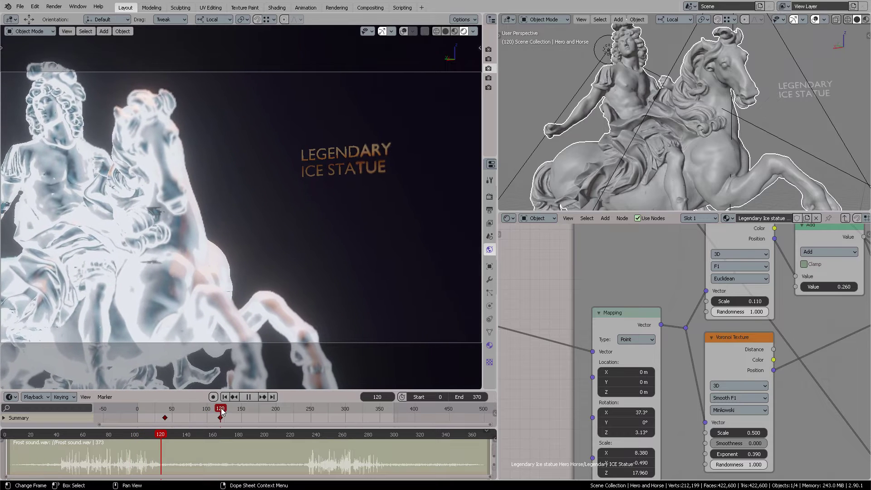
pyautogui.moveTo(228, 412); pyautogui.dragTo(294, 416)
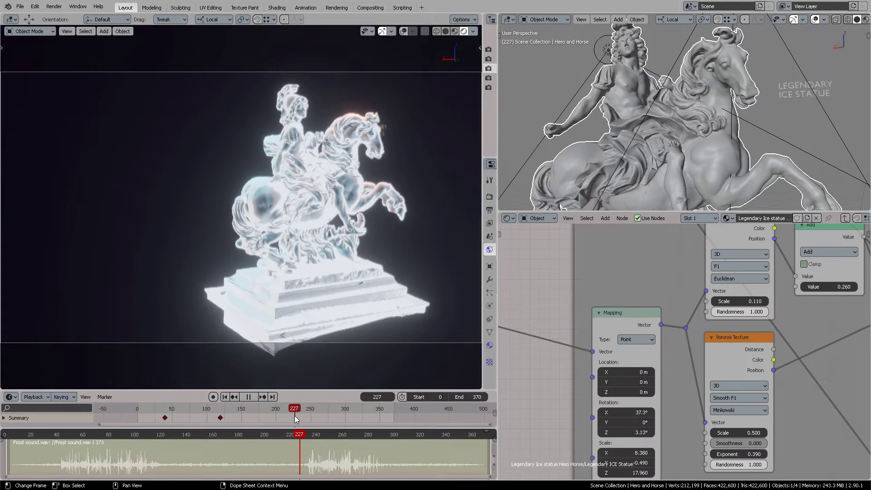
pyautogui.press('space')
# Exit the Legendary ICE Statue node group and return to the material's top-level nodes.
pyautogui.scroll(-4, 647, 409)
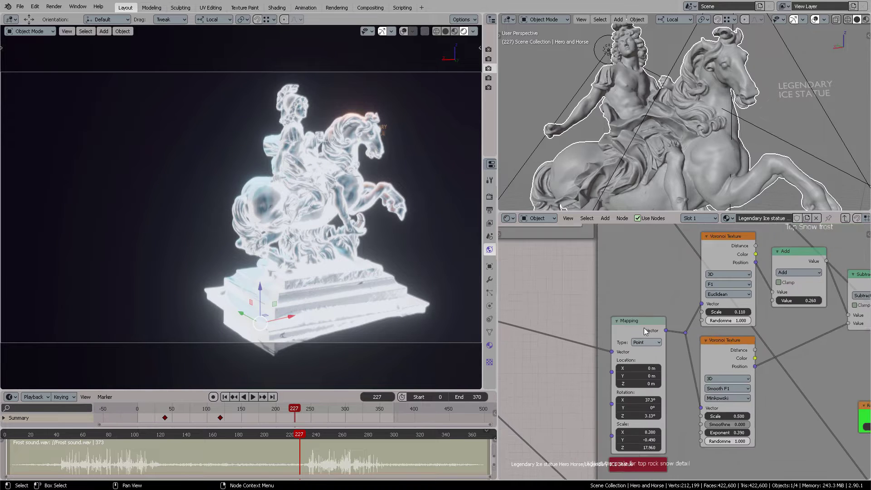
pyautogui.moveTo(641, 349); pyautogui.dragTo(638, 324, button='middle')
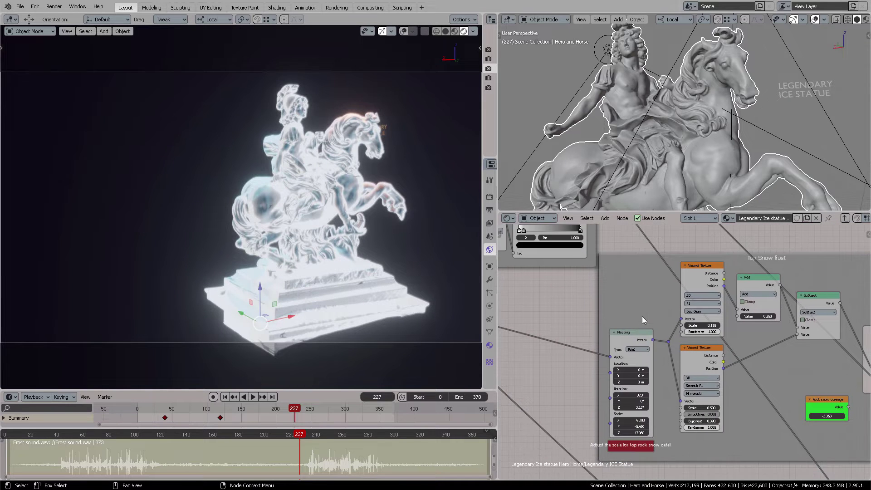
pyautogui.press('Tab')
pyautogui.scroll(4, 704, 342)
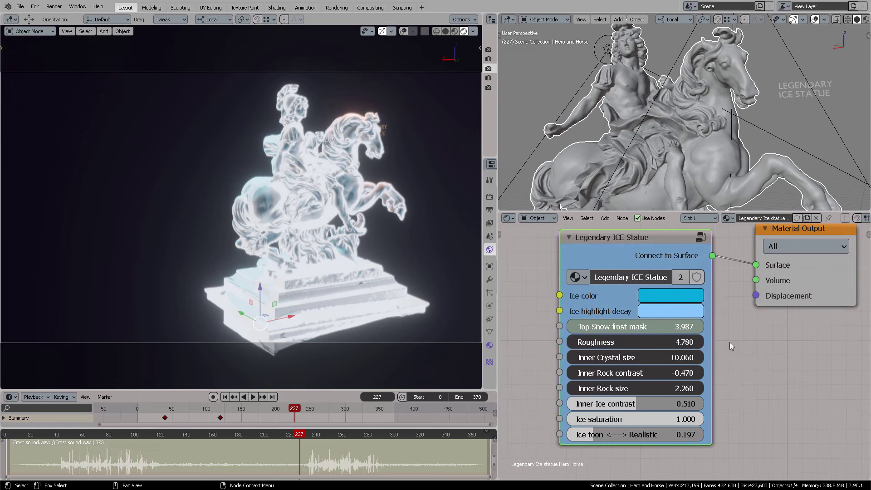
pyautogui.moveTo(729, 342); pyautogui.dragTo(737, 331, button='middle')
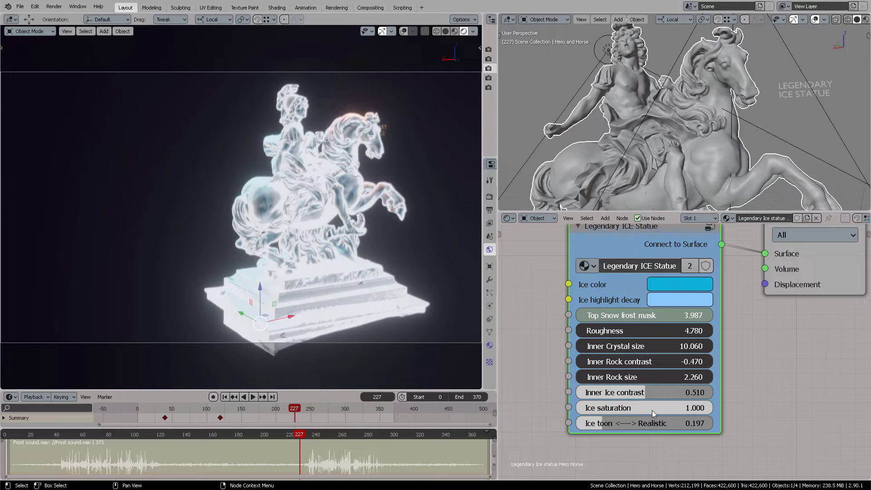
# Keyframe the shader's Ice saturation at 1.000 on frame 40 and at 0.000 on frame 116.
pyautogui.click(165, 409)
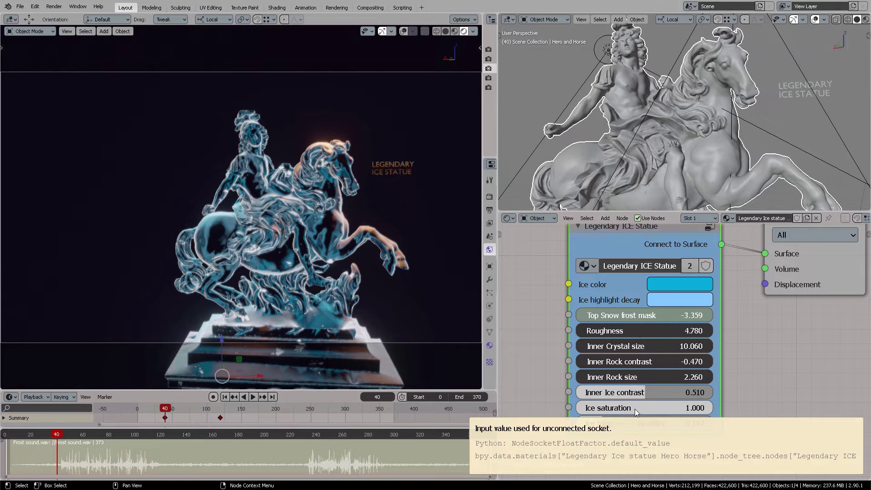
pyautogui.press('i')
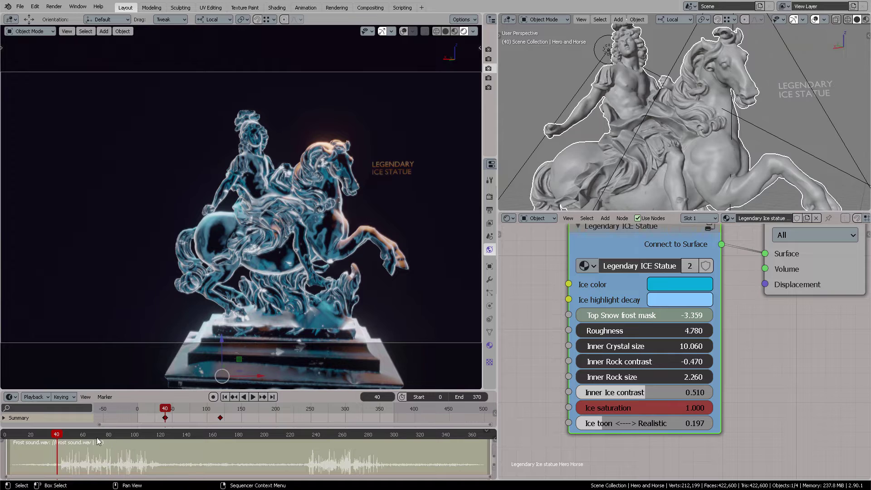
pyautogui.moveTo(58, 437); pyautogui.dragTo(156, 435)
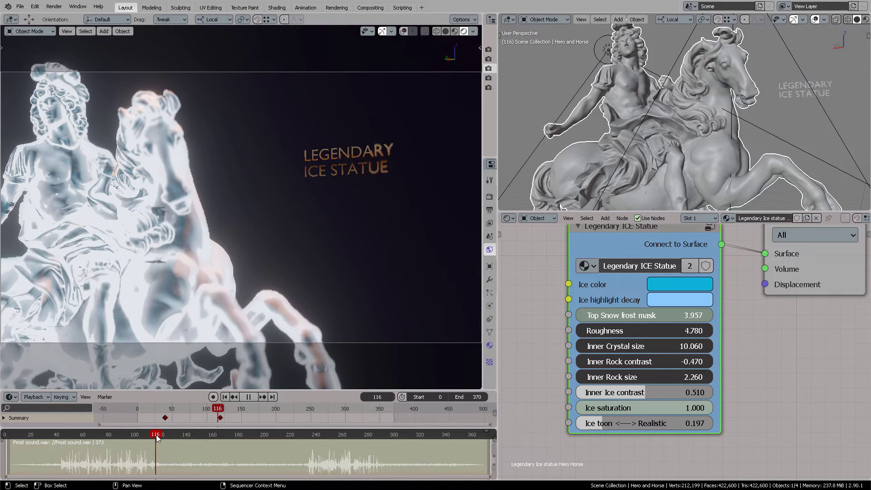
# Preview the ice losing its saturation as the frost spreads, stopping at frame 72.
pyautogui.click(86, 434)
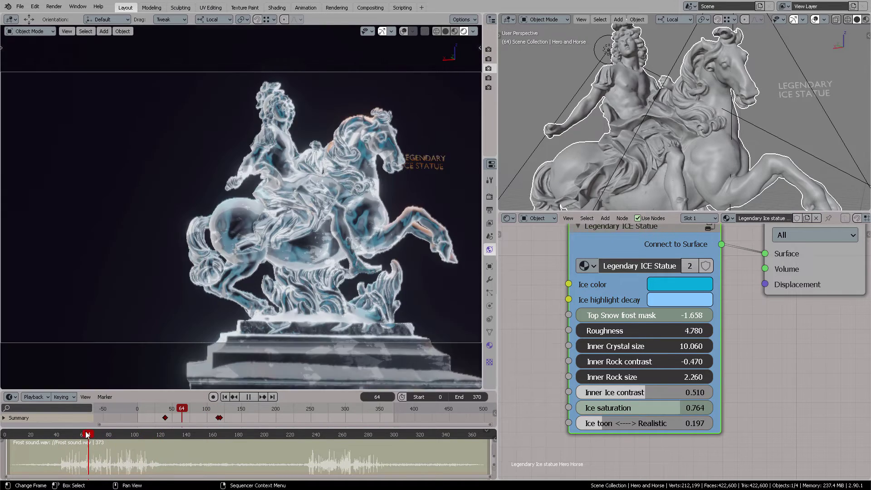
pyautogui.press('space')
pyautogui.moveTo(102, 435)
pyautogui.mouseDown()
pyautogui.moveTo(60, 436)
pyautogui.moveTo(88, 440)
pyautogui.mouseUp()
pyautogui.press('space')
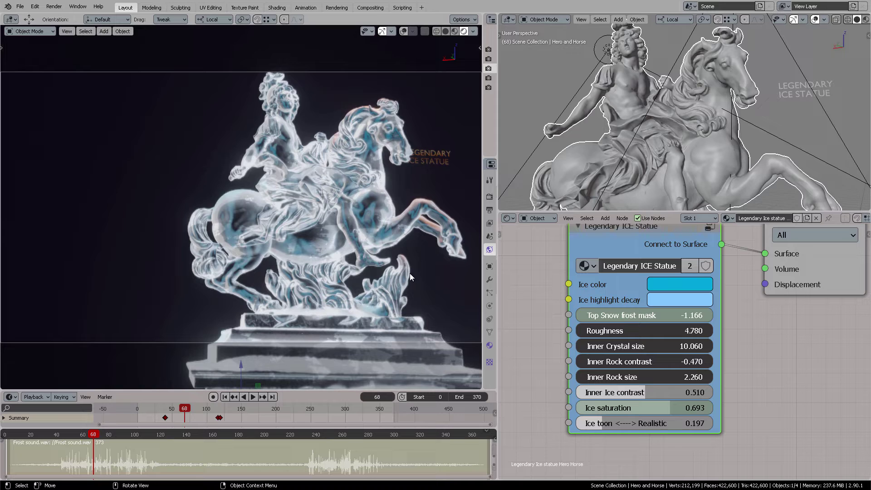
pyautogui.click(98, 435)
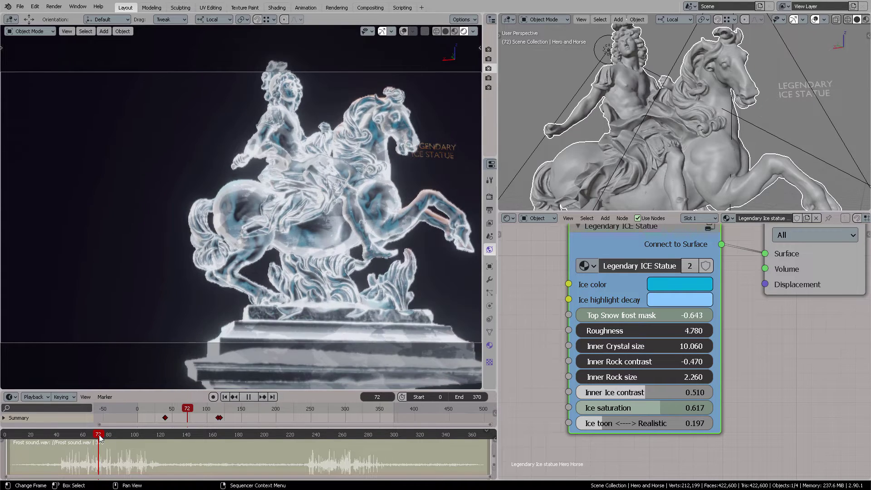
# Try out other Roughness and Inner Crystal size values on the Legendary ICE Statue shader, restoring both.
pyautogui.click(631, 331)
pyautogui.write('6.28')
pyautogui.press('Return')
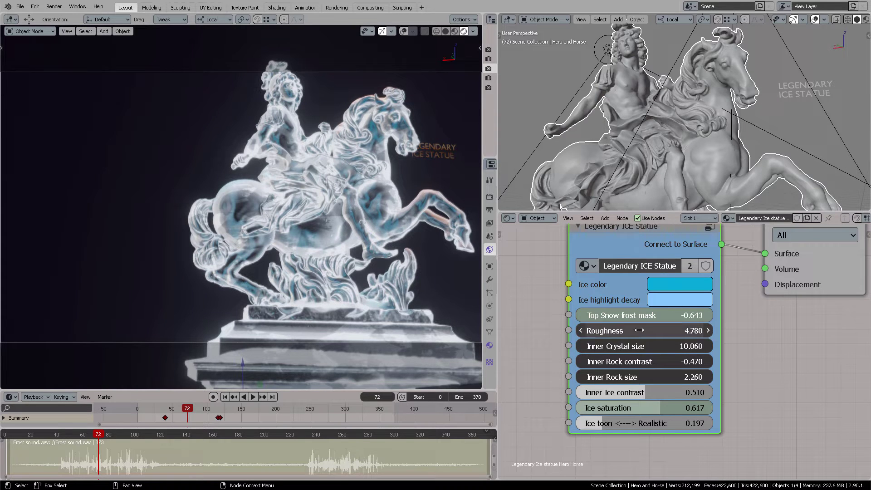
pyautogui.moveTo(636, 330); pyautogui.dragTo(682, 327)
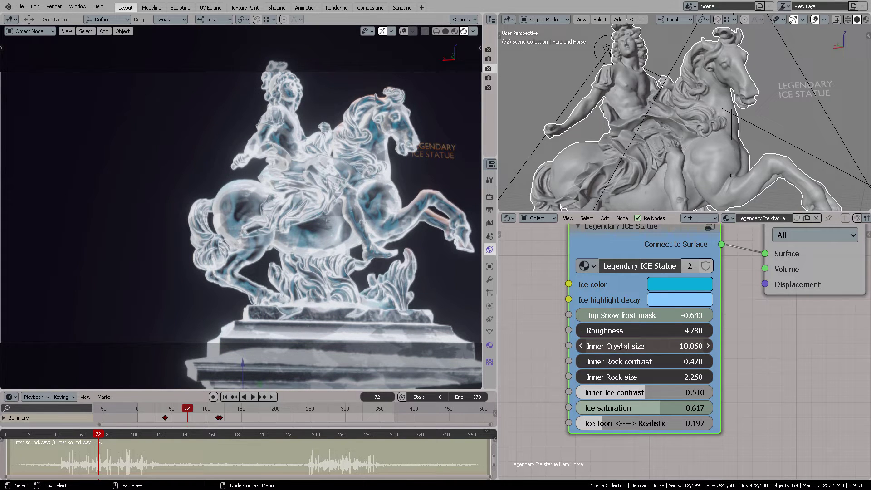
pyautogui.moveTo(645, 346); pyautogui.dragTo(626, 345)
pyautogui.hotkey('ctrl', 'z')
# Play through the frost and saturation animation, then return to the early ice stage at frame 48.
pyautogui.moveTo(212, 408); pyautogui.dragTo(260, 407)
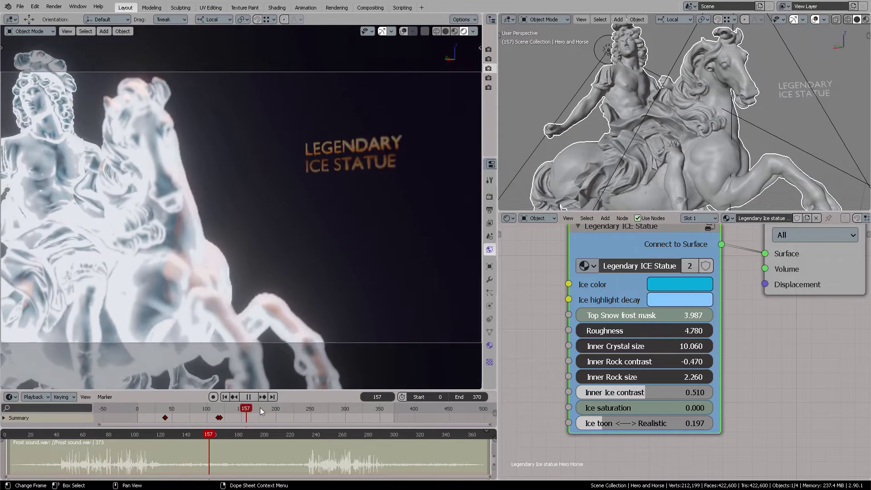
pyautogui.press('space')
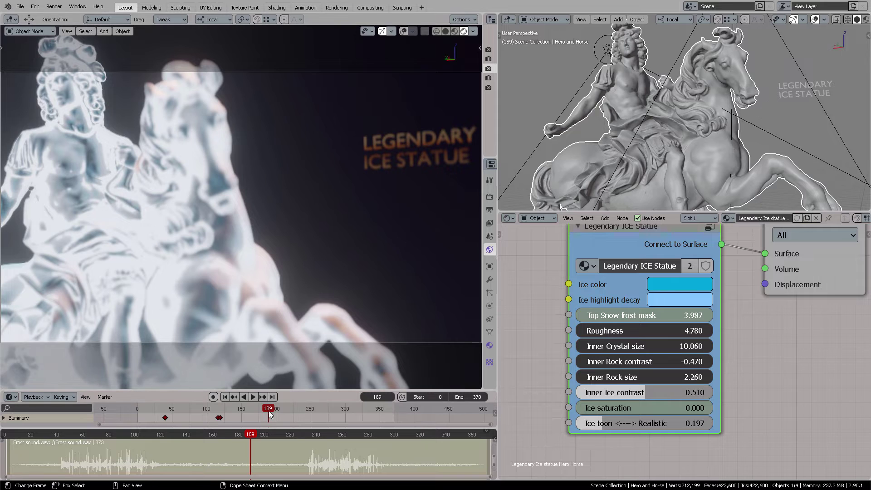
pyautogui.hotkey('shift', 'Left')
pyautogui.press('space')
pyautogui.press('space')
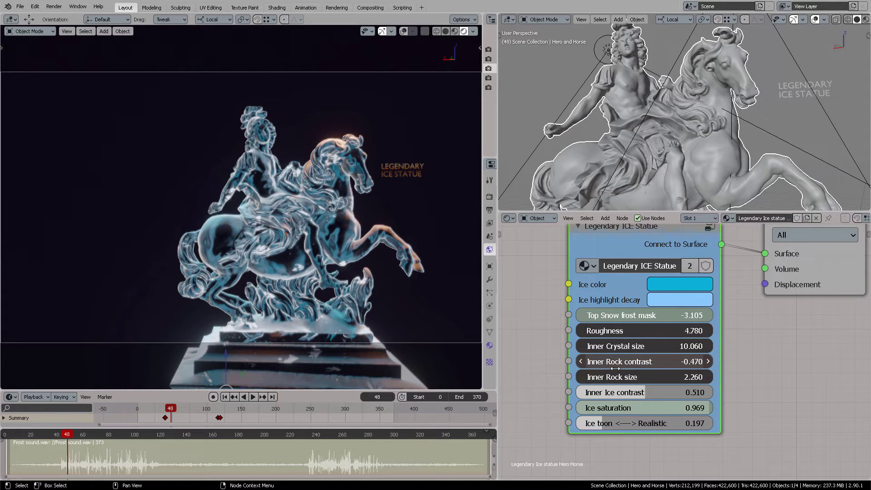
# Set the Inner Rock contrast to 1.140 and check the statue's look at frame 40.
pyautogui.moveTo(648, 362); pyautogui.dragTo(721, 361)
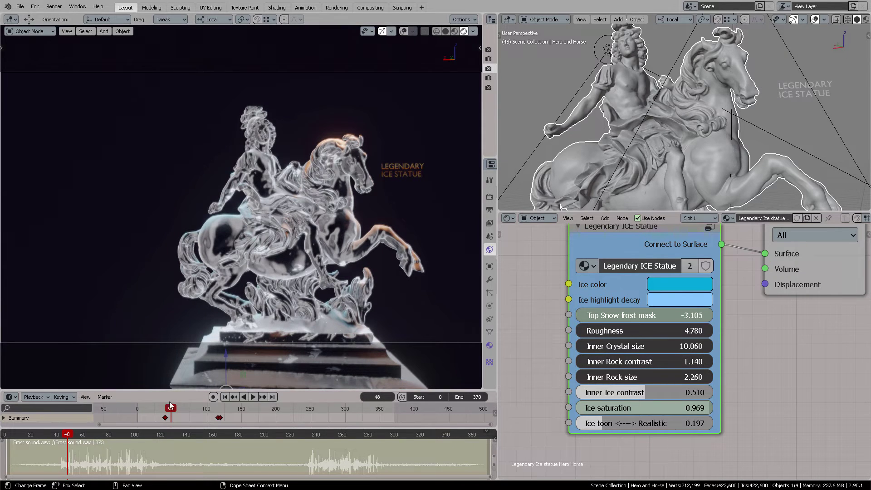
pyautogui.hotkey('ctrl', 'shift', 'space')
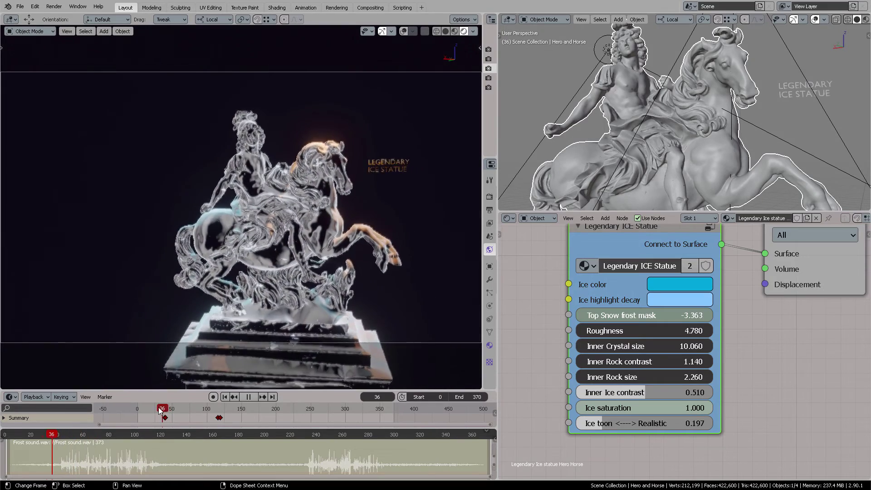
pyautogui.moveTo(169, 407)
pyautogui.mouseDown()
pyautogui.moveTo(215, 409)
pyautogui.moveTo(165, 410)
pyautogui.mouseUp()
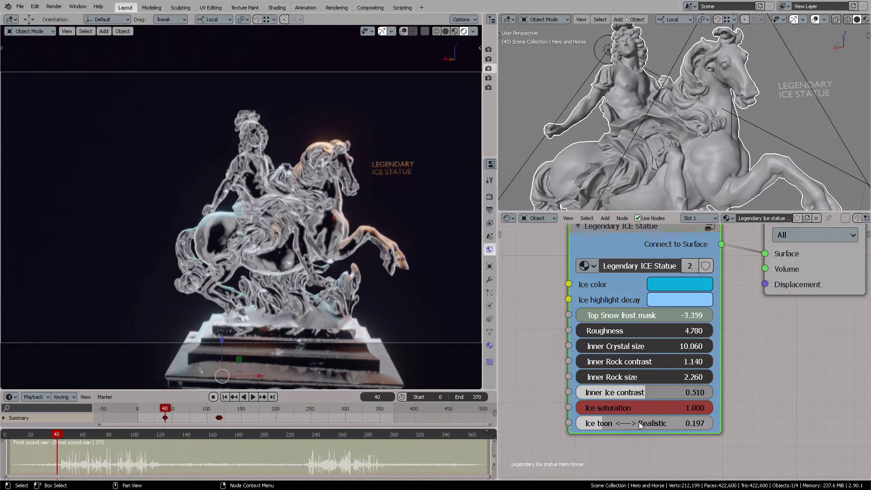
# Shift the shader towards realistic ice by setting the Ice toon/Realistic value to 0.671.
pyautogui.moveTo(626, 426)
pyautogui.mouseDown()
pyautogui.moveTo(728, 426)
pyautogui.moveTo(706, 425)
pyautogui.moveTo(713, 426)
pyautogui.mouseUp()
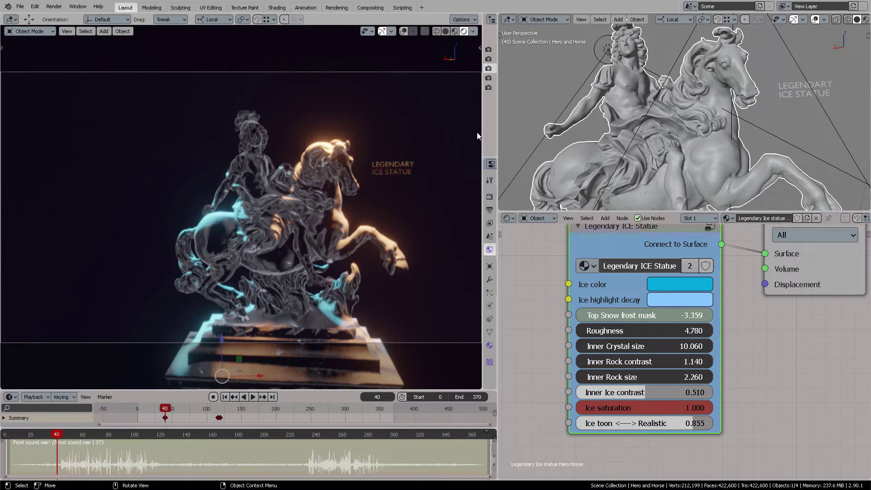
pyautogui.moveTo(681, 423); pyautogui.dragTo(667, 423)
pyautogui.click(673, 423)
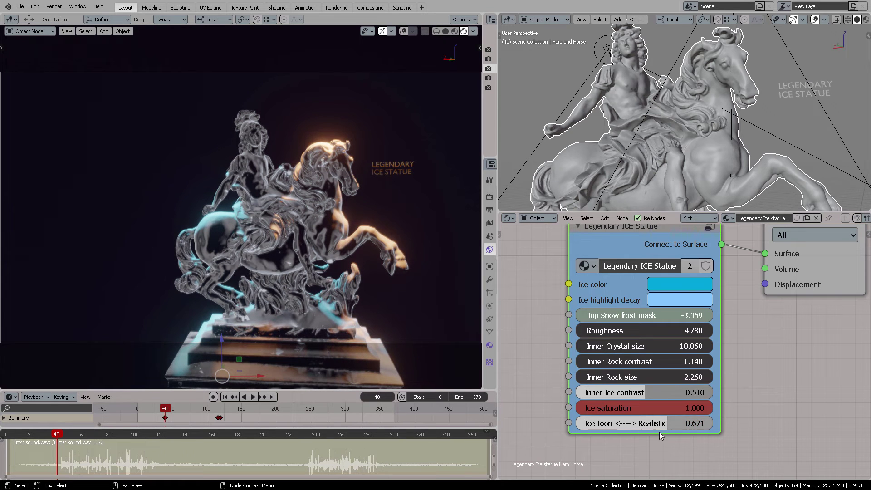
# Change the world background colour to the light grey-blue 839EAC and enlarge the rendered viewport again.
pyautogui.moveTo(482, 124); pyautogui.dragTo(309, 138)
pyautogui.click(459, 240)
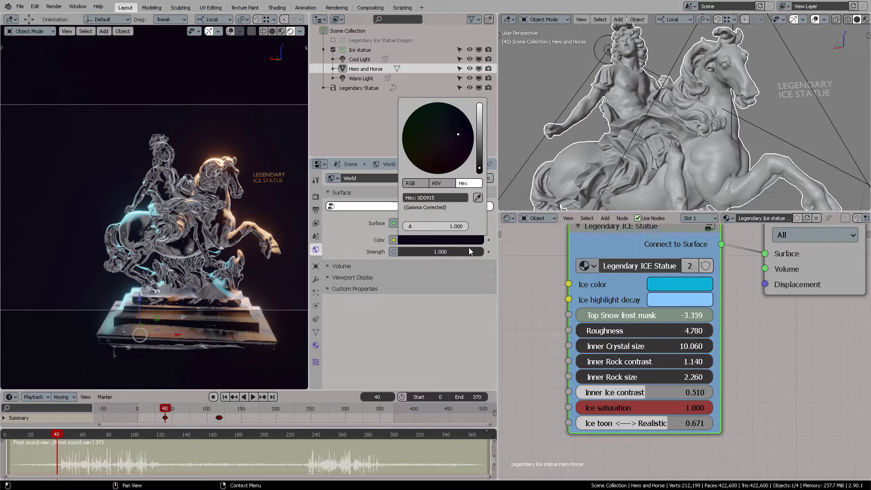
pyautogui.moveTo(473, 121); pyautogui.dragTo(441, 131)
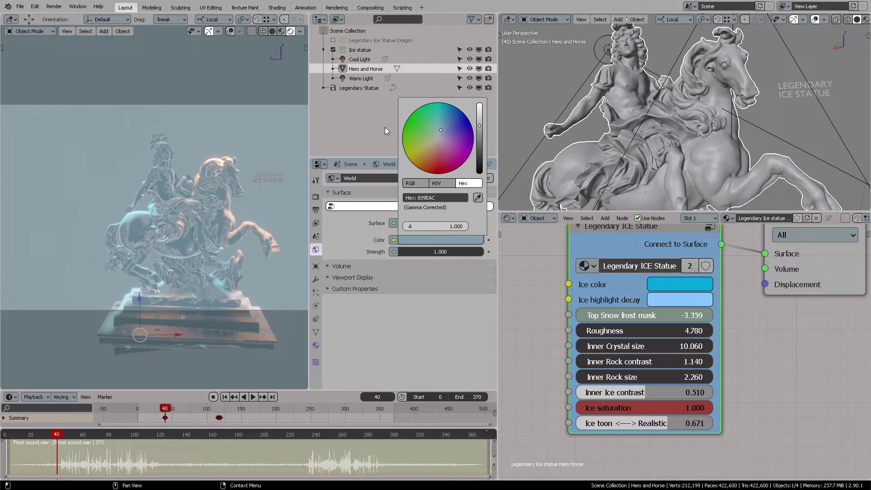
pyautogui.moveTo(310, 99); pyautogui.dragTo(537, 113)
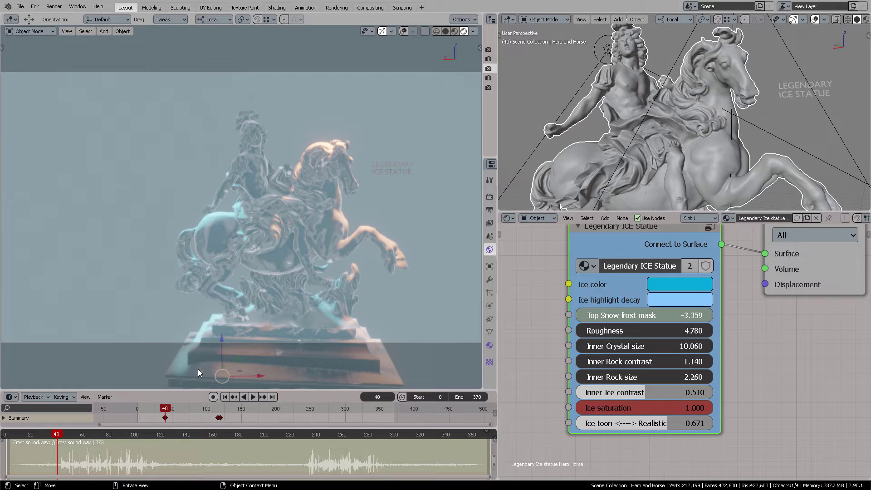
# Preview the frost animation of the realistic ice against the light world background.
pyautogui.press('space')
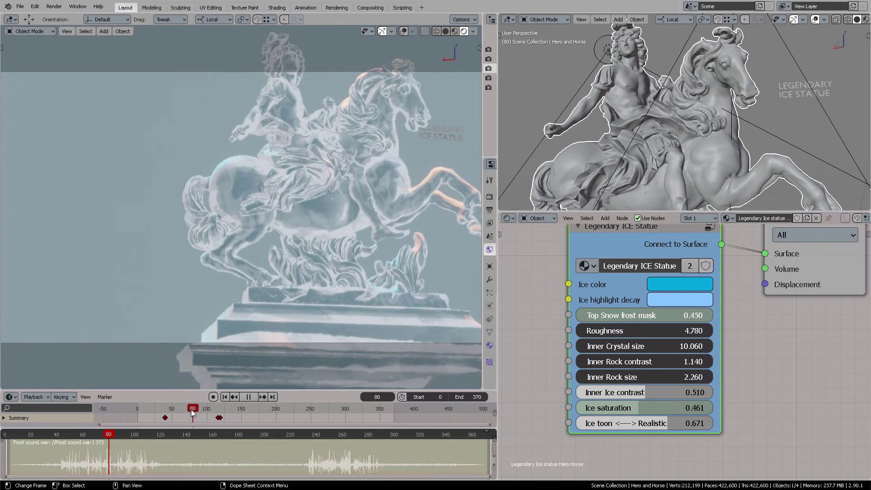
pyautogui.moveTo(180, 410); pyautogui.dragTo(155, 410)
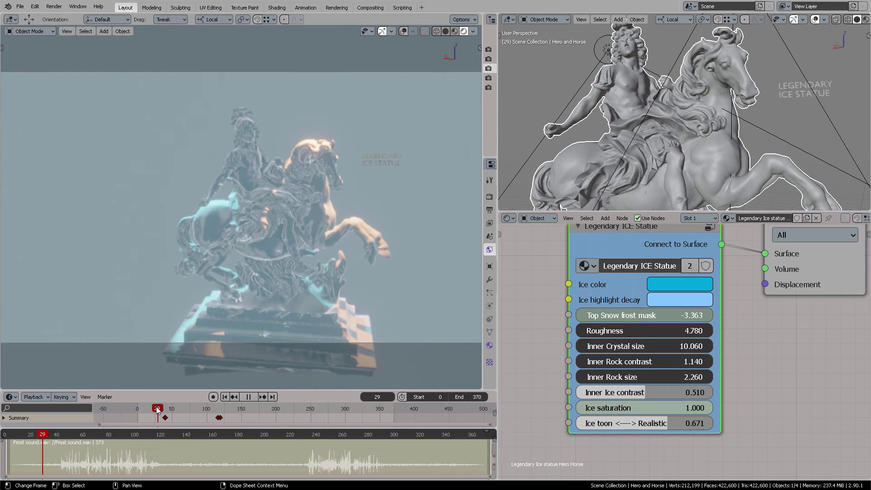
pyautogui.press('space')
pyautogui.press('space')
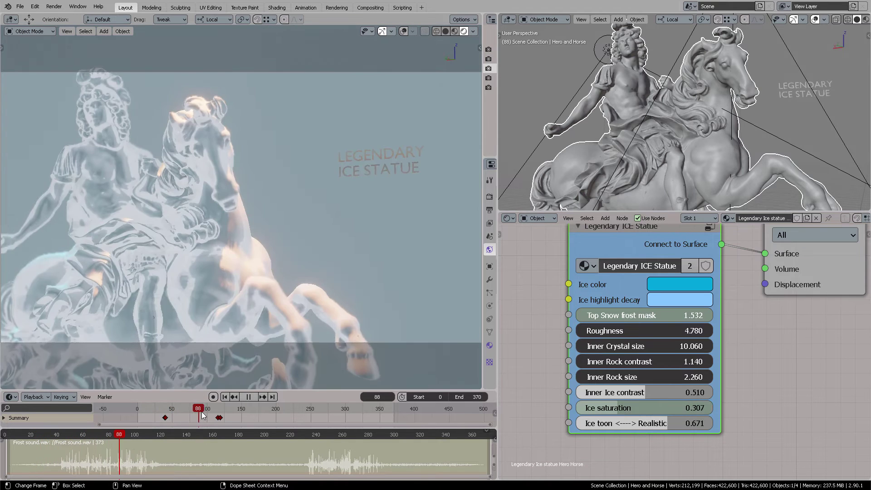
pyautogui.moveTo(226, 415); pyautogui.dragTo(155, 414)
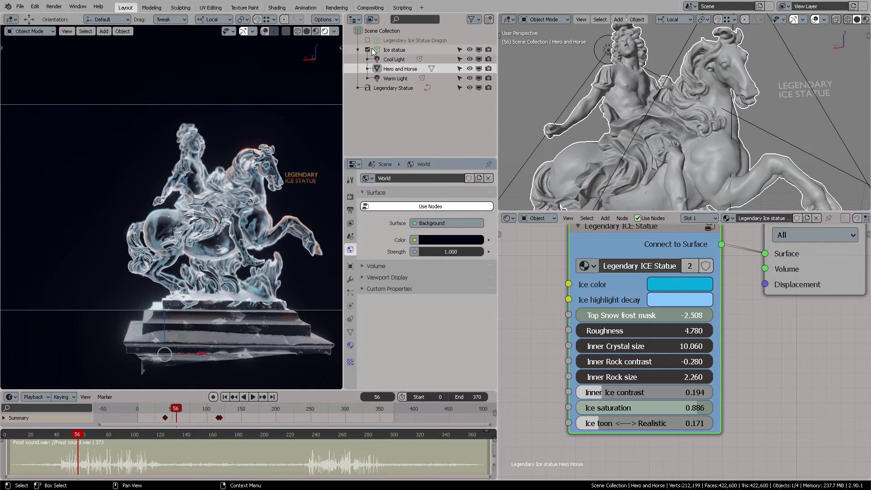
# Disable the Ice statue collection, enable the Legendary Ice Statue Dragon collection and show it enlarged at frame 0.
pyautogui.click(367, 50)
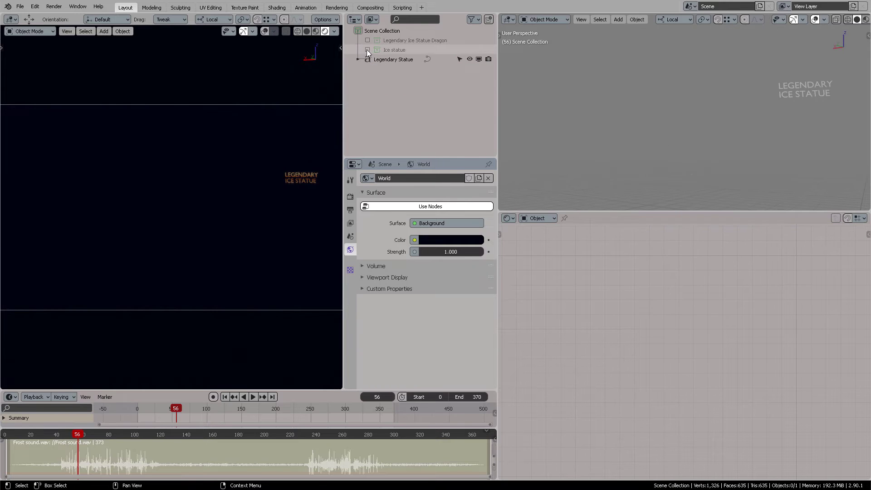
pyautogui.click(369, 40)
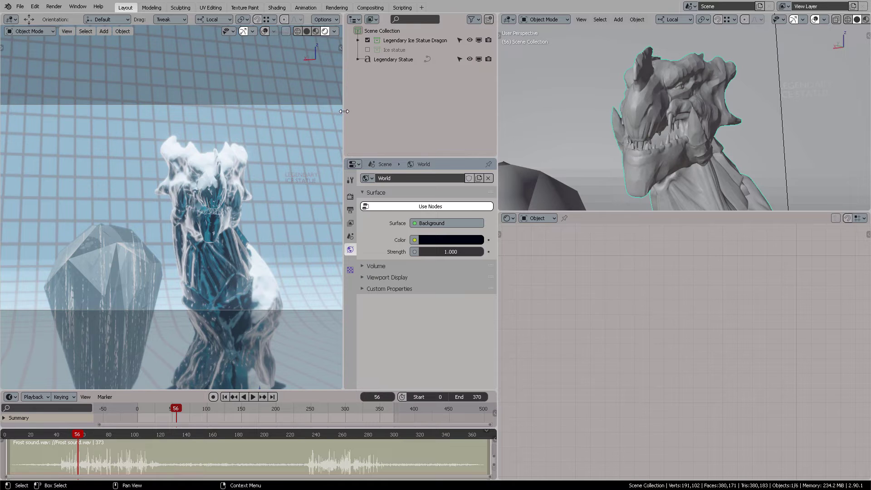
pyautogui.moveTo(345, 113); pyautogui.dragTo(483, 127)
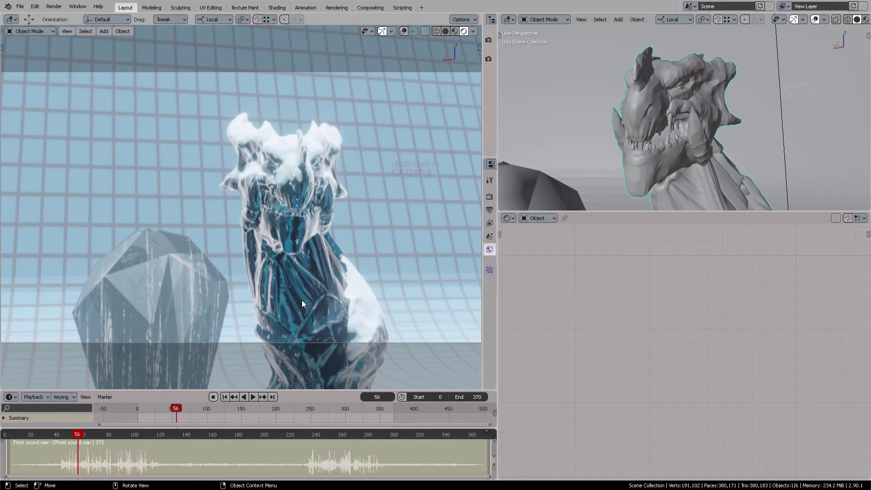
pyautogui.click(226, 397)
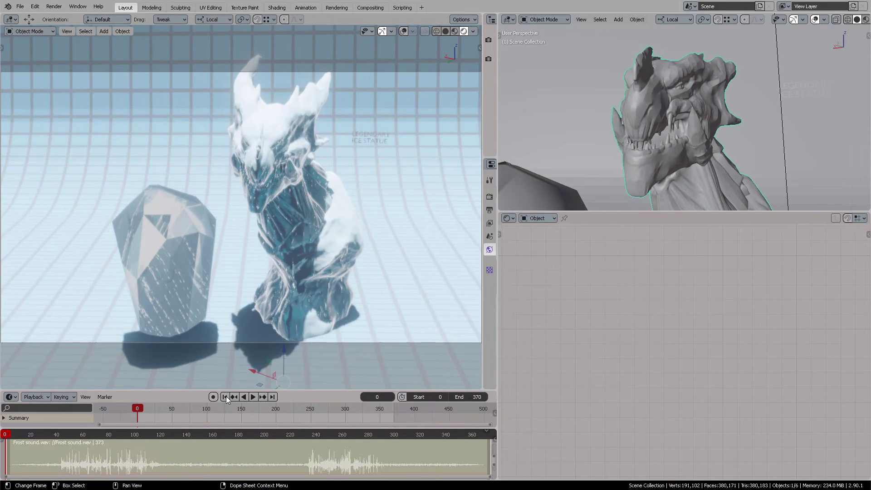
# Play the dragon statue's frost animation from frame 0 and stop it at frame 339.
pyautogui.click(253, 397)
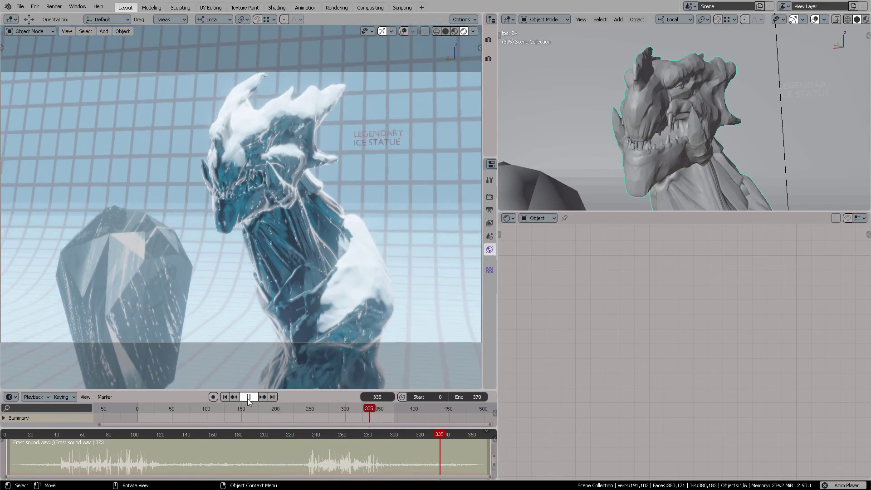
pyautogui.click(248, 396)
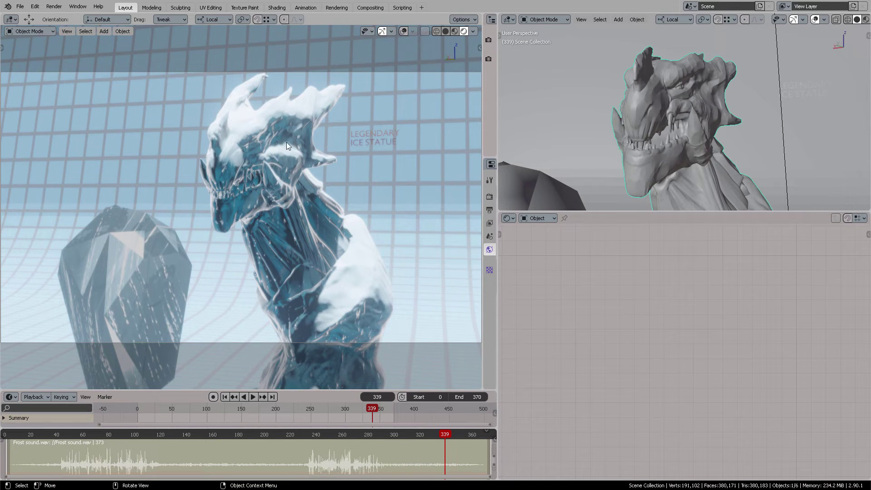
# On the dragon's Legendary ICE Statue shader, set Inner Ice contrast to 0.740, Ice saturation to 0.796 and Ice toon/Realistic to 0.238.
pyautogui.click(268, 165)
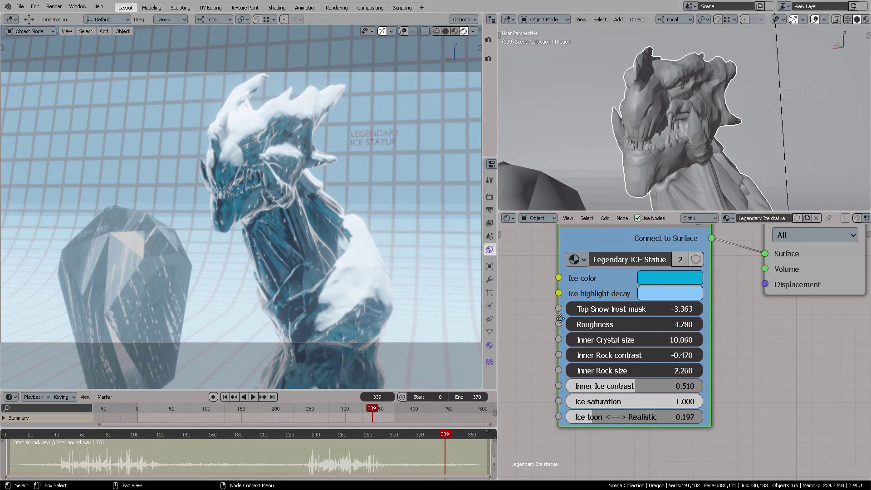
pyautogui.moveTo(560, 318); pyautogui.dragTo(579, 350, button='middle')
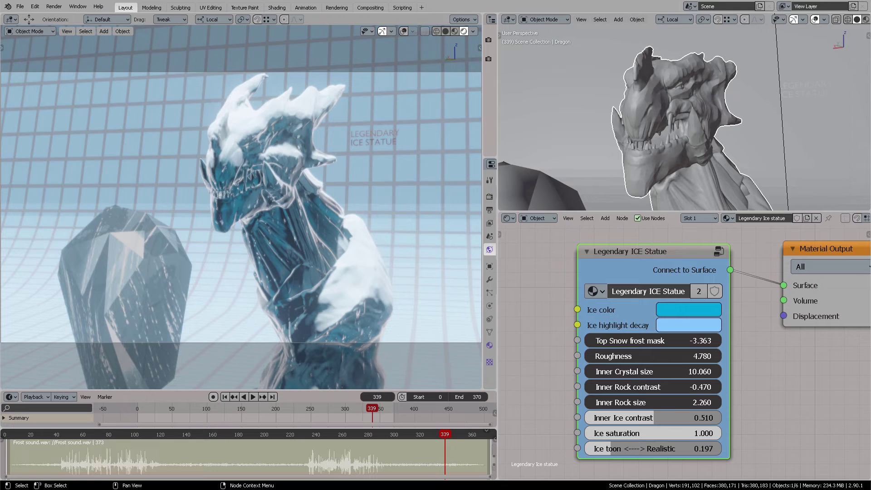
pyautogui.moveTo(698, 434)
pyautogui.mouseDown()
pyautogui.moveTo(667, 433)
pyautogui.moveTo(690, 433)
pyautogui.moveTo(644, 420)
pyautogui.moveTo(721, 418)
pyautogui.moveTo(627, 418)
pyautogui.moveTo(686, 418)
pyautogui.mouseUp()
pyautogui.moveTo(621, 455)
pyautogui.mouseDown()
pyautogui.moveTo(689, 448)
pyautogui.moveTo(608, 448)
pyautogui.moveTo(664, 449)
pyautogui.moveTo(623, 449)
pyautogui.mouseUp()
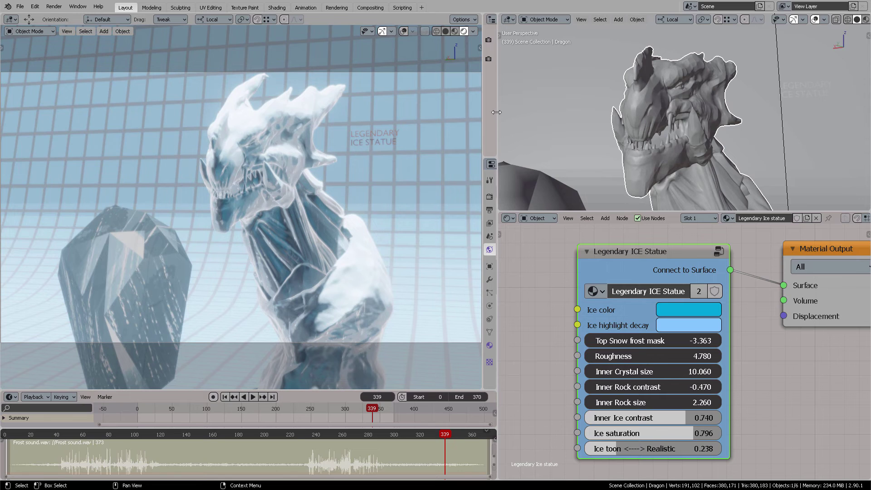
# Reveal the scene outliner and properties, and change the colour of the dragon collection's Point sun light to a vivid orange-red.
pyautogui.moveTo(497, 112); pyautogui.dragTo(655, 112)
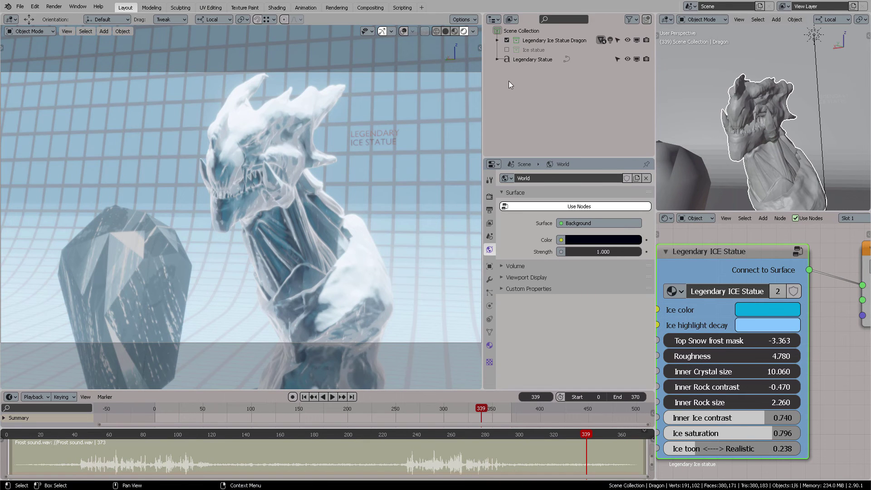
pyautogui.click(497, 40)
pyautogui.click(590, 97)
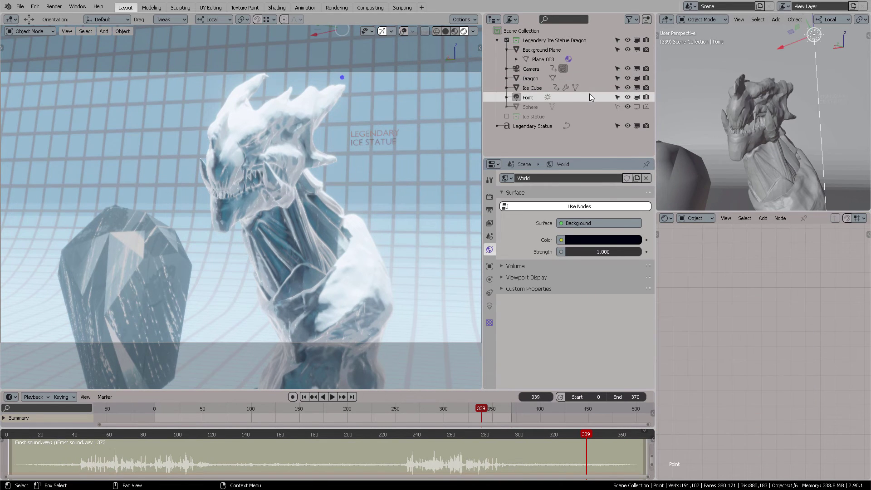
pyautogui.click(489, 305)
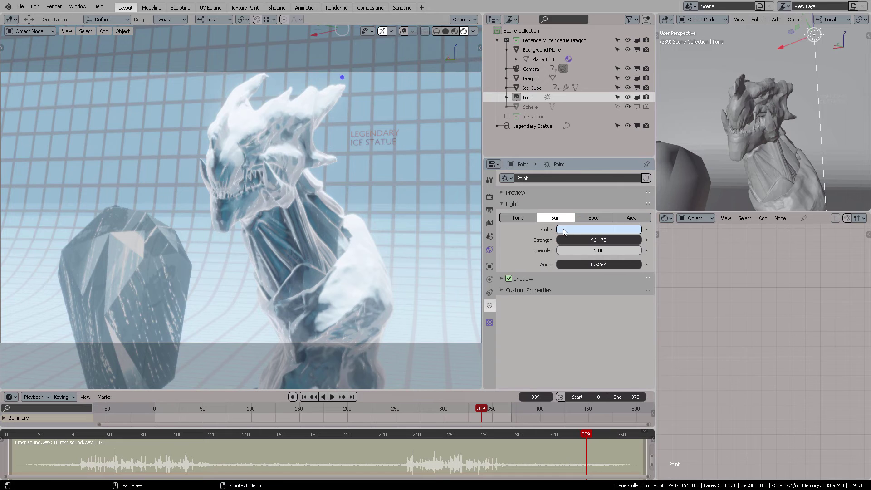
pyautogui.click(584, 230)
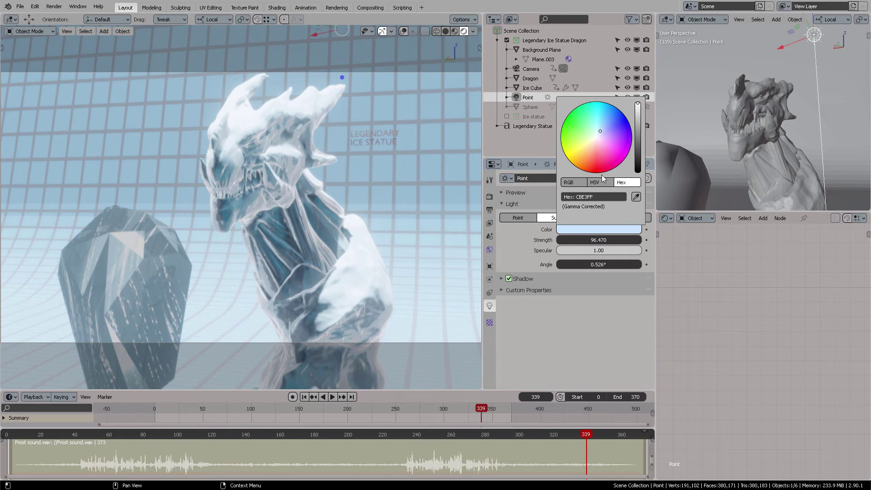
pyautogui.click(604, 196)
pyautogui.moveTo(606, 139); pyautogui.dragTo(590, 165)
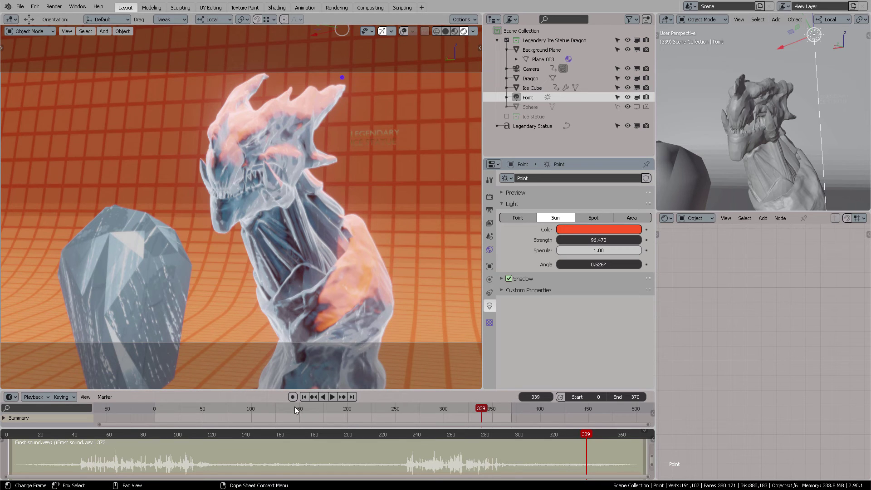
# Play and scrub through the dragon's frost animation to preview it under the orange-red light.
pyautogui.press('space')
pyautogui.moveTo(423, 408); pyautogui.dragTo(311, 408)
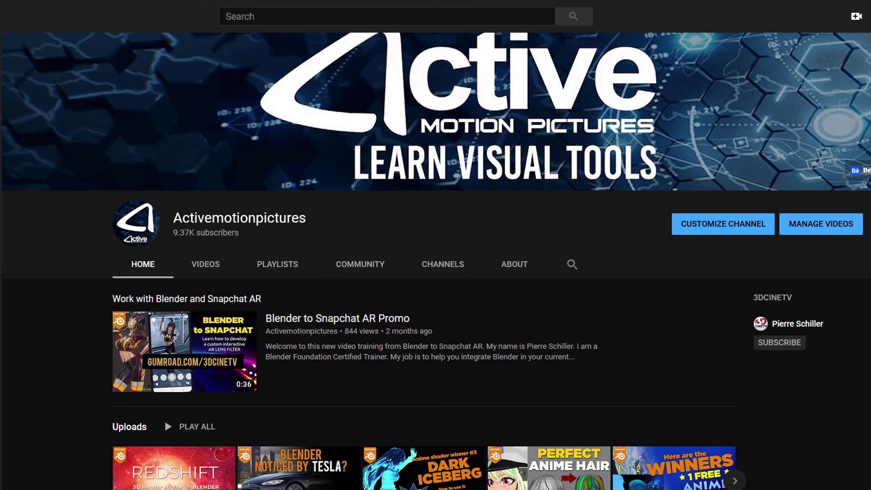